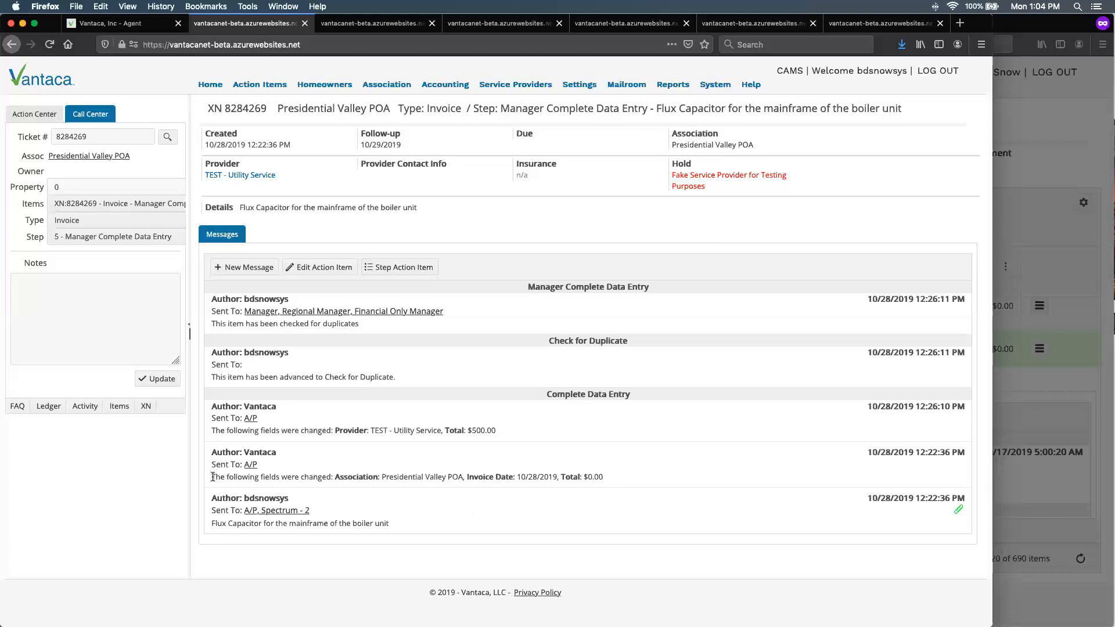
# - Examine the field-change messages logged under Complete Data Entry, including the provider and total changes
pyautogui.moveTo(213, 480); pyautogui.dragTo(388, 477)
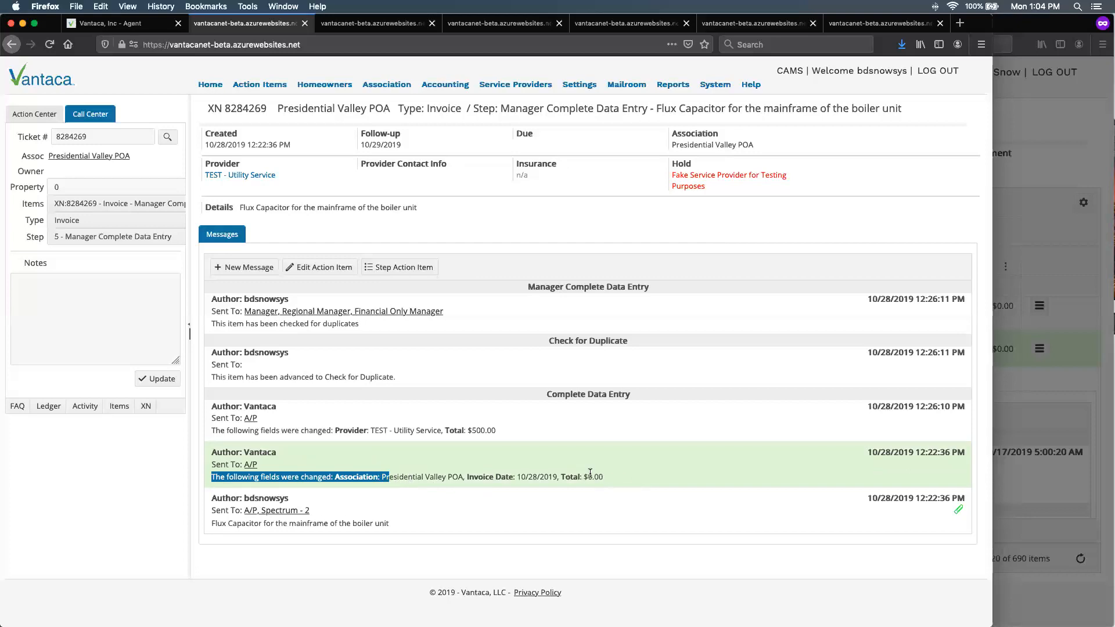
pyautogui.click(503, 427)
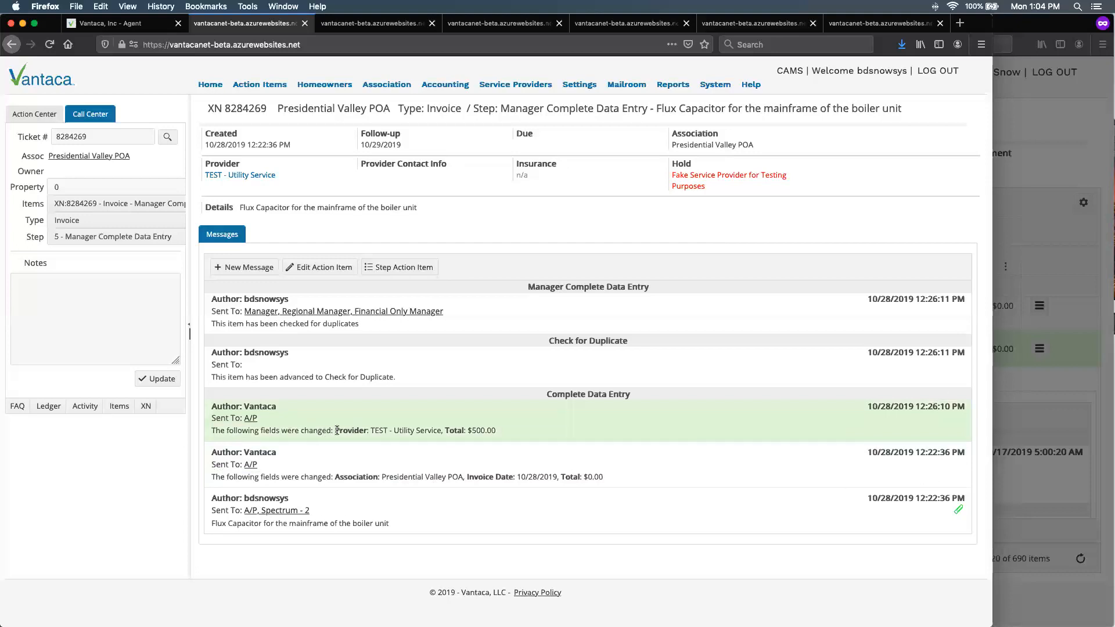
pyautogui.moveTo(368, 428); pyautogui.dragTo(494, 430)
# - View the Presidential Valley POA invoice's Recent Invoices grid and check which columns can be shown in it
pyautogui.click(366, 23)
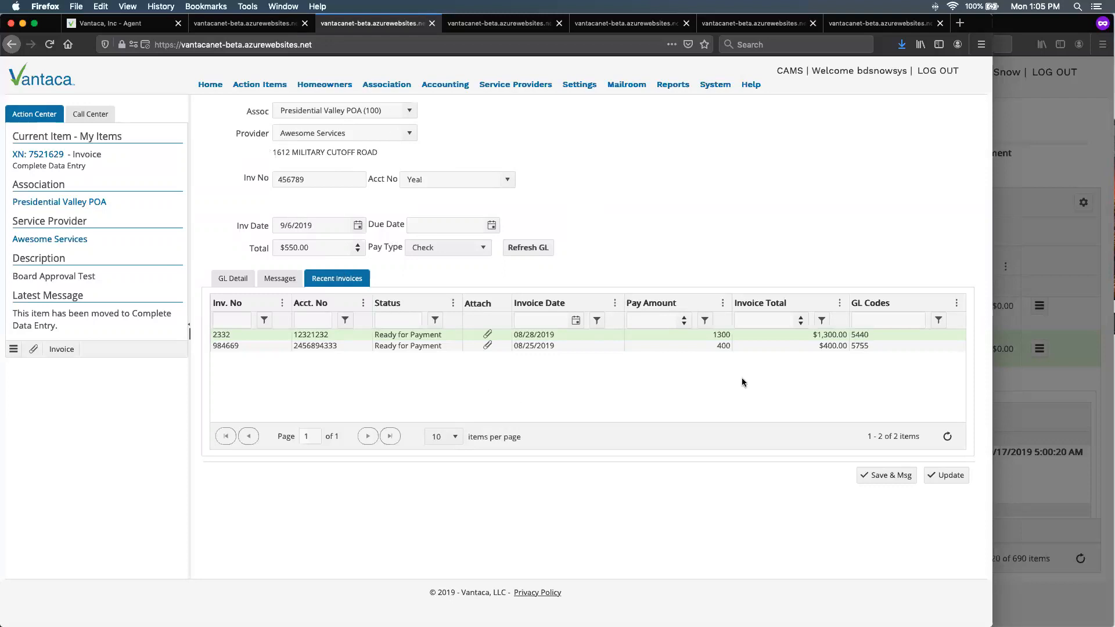
pyautogui.click(955, 304)
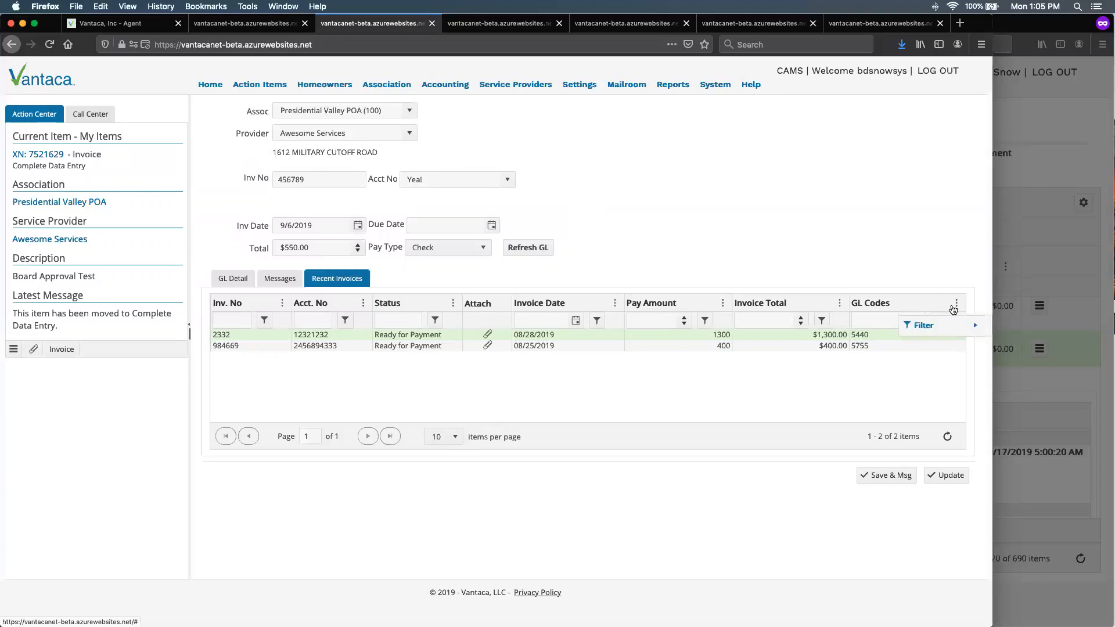
pyautogui.moveTo(966, 364)
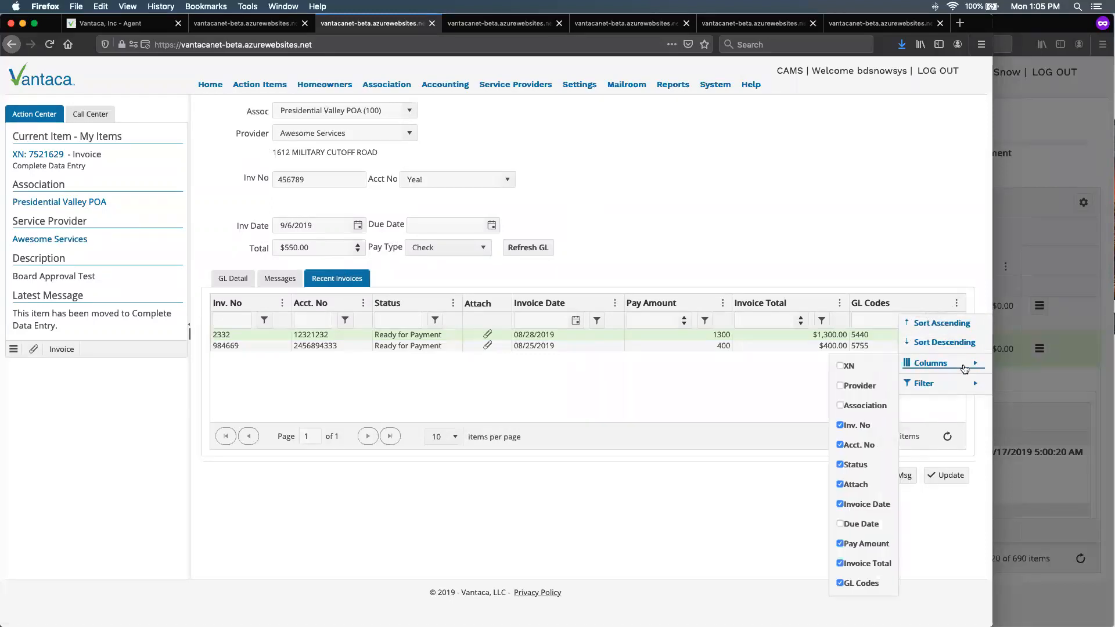
pyautogui.click(711, 359)
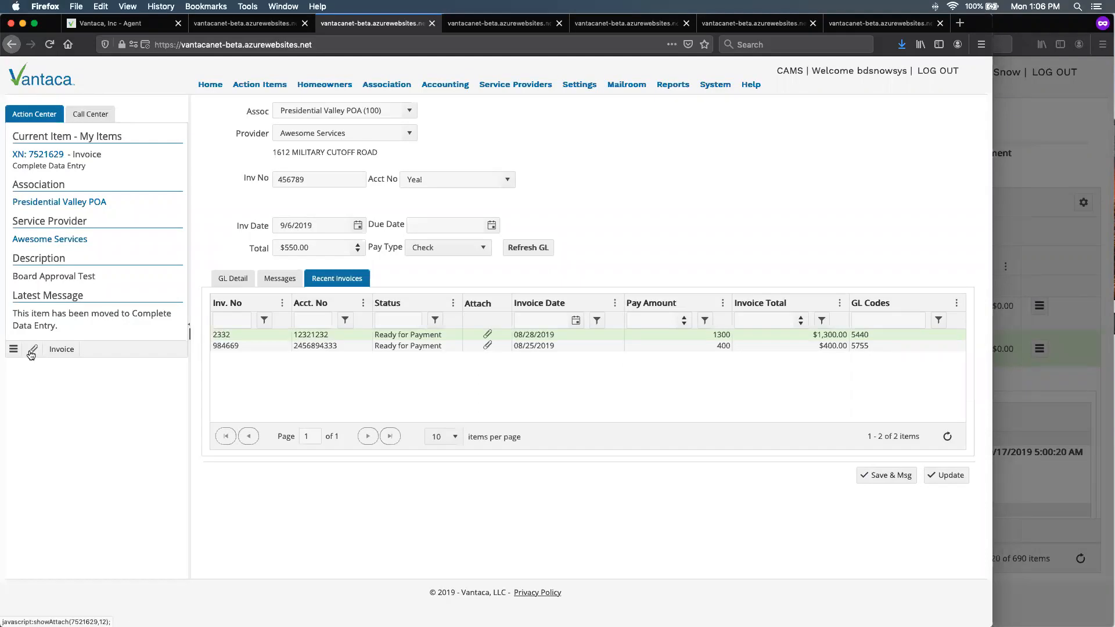
# - View the attachments of both recent Awesome Services invoices from the grid, and close the attachment viewer
pyautogui.click(489, 335)
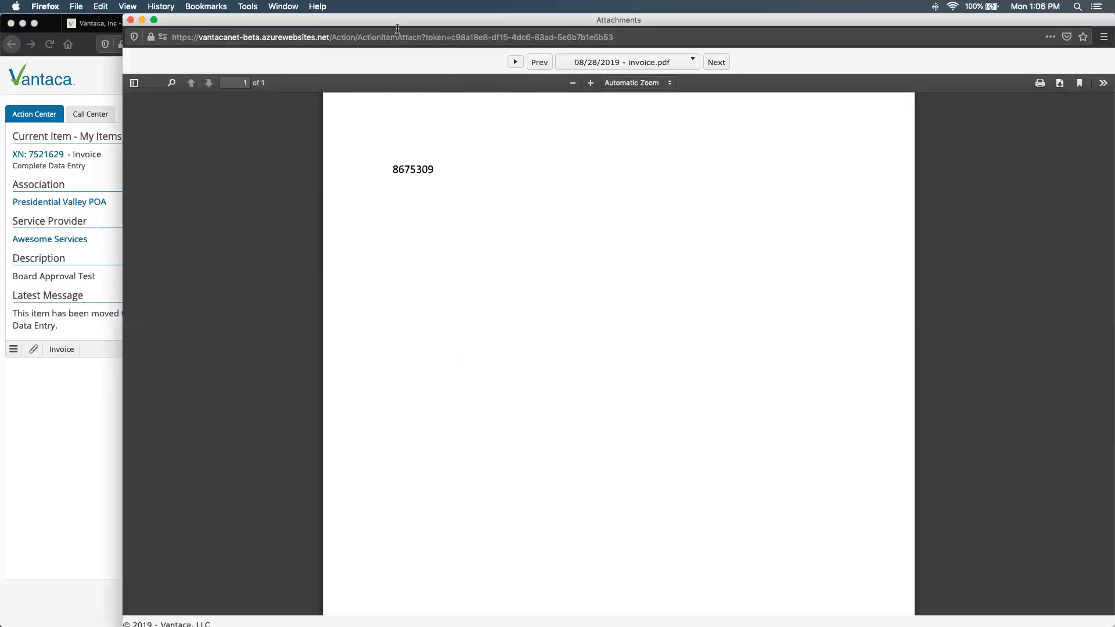
pyautogui.moveTo(388, 25); pyautogui.dragTo(780, 153)
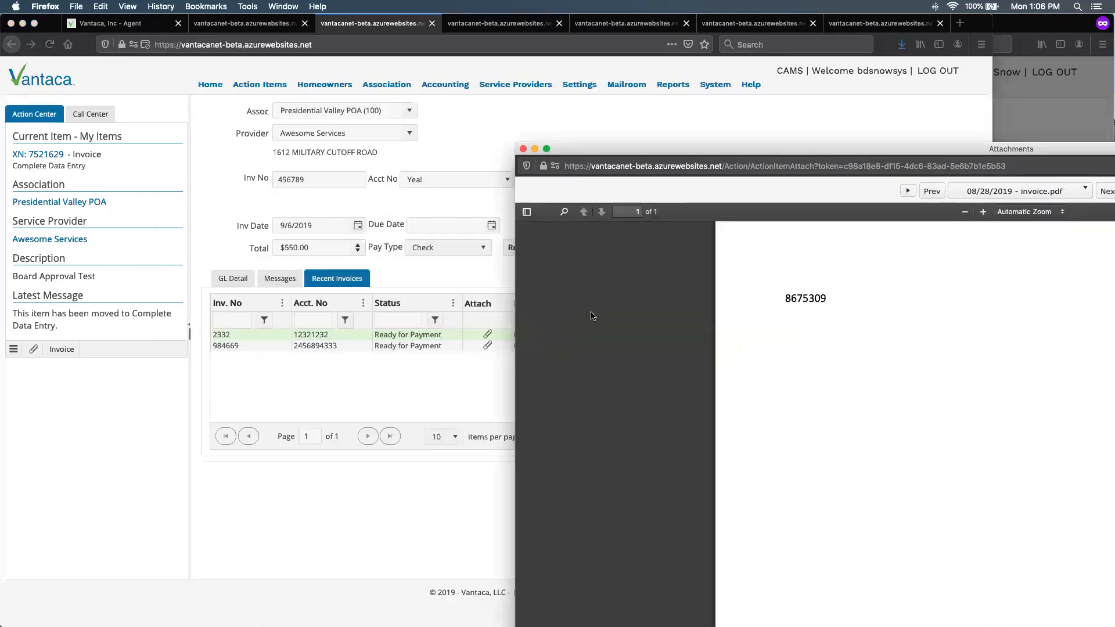
pyautogui.click(488, 352)
pyautogui.click(490, 351)
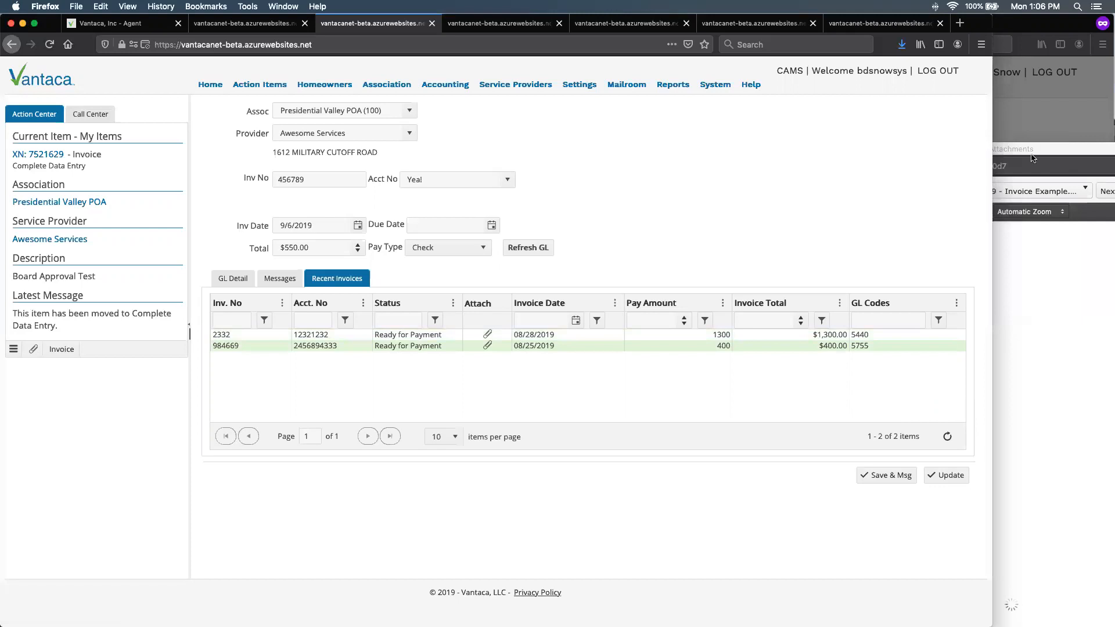
pyautogui.click(1032, 152)
pyautogui.moveTo(1032, 152); pyautogui.dragTo(1036, 68)
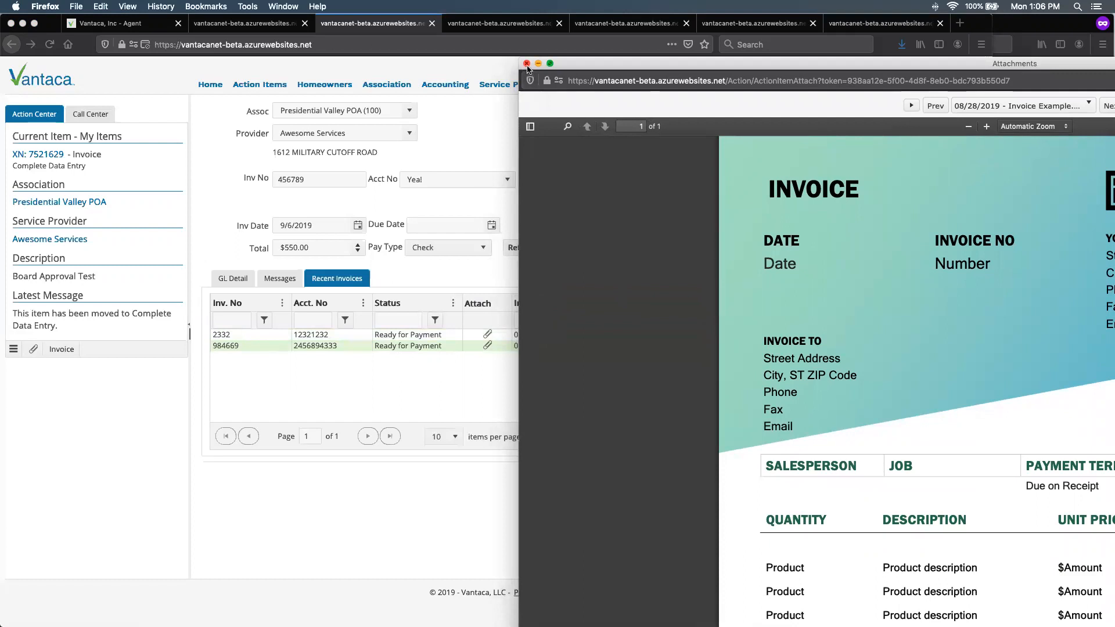
pyautogui.click(526, 63)
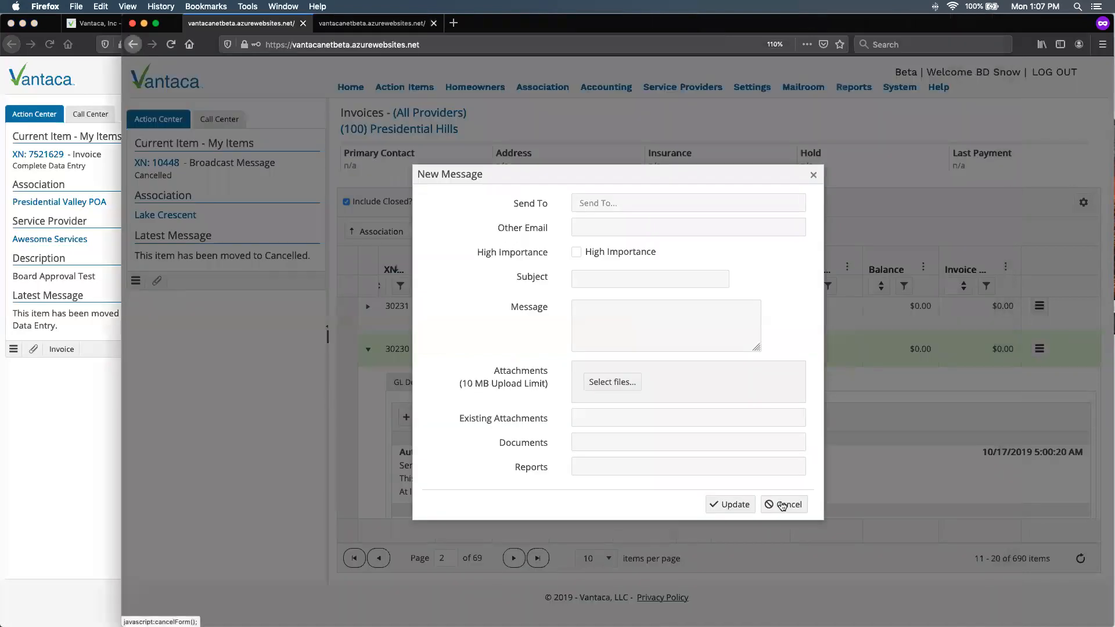
# - Cancel the new message form and return to the Presidential Hills invoices list
pyautogui.click(783, 505)
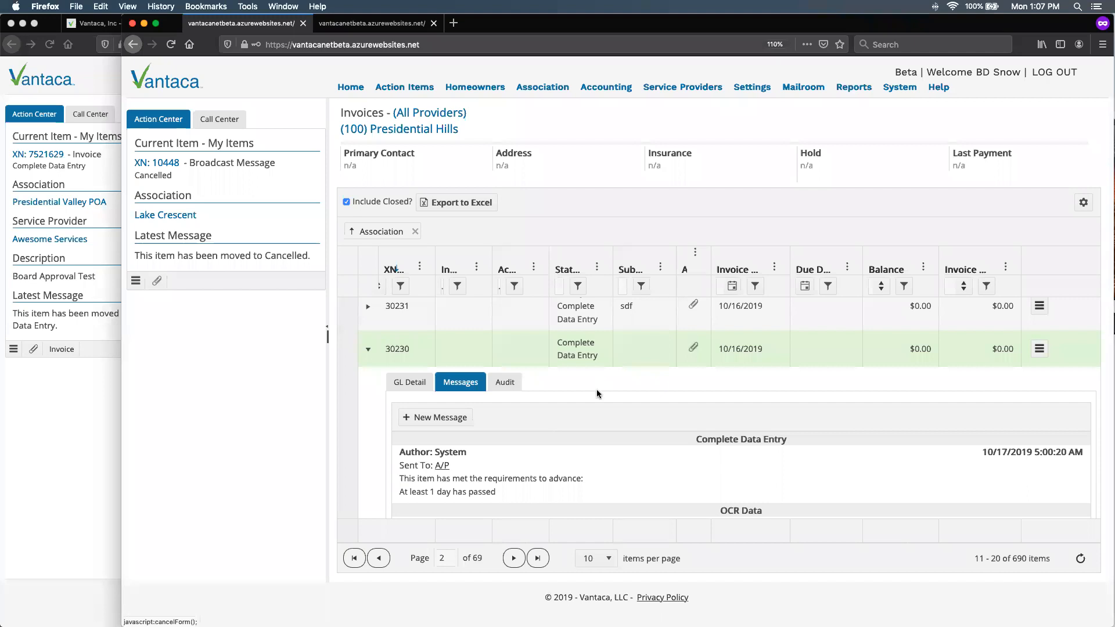
pyautogui.click(378, 23)
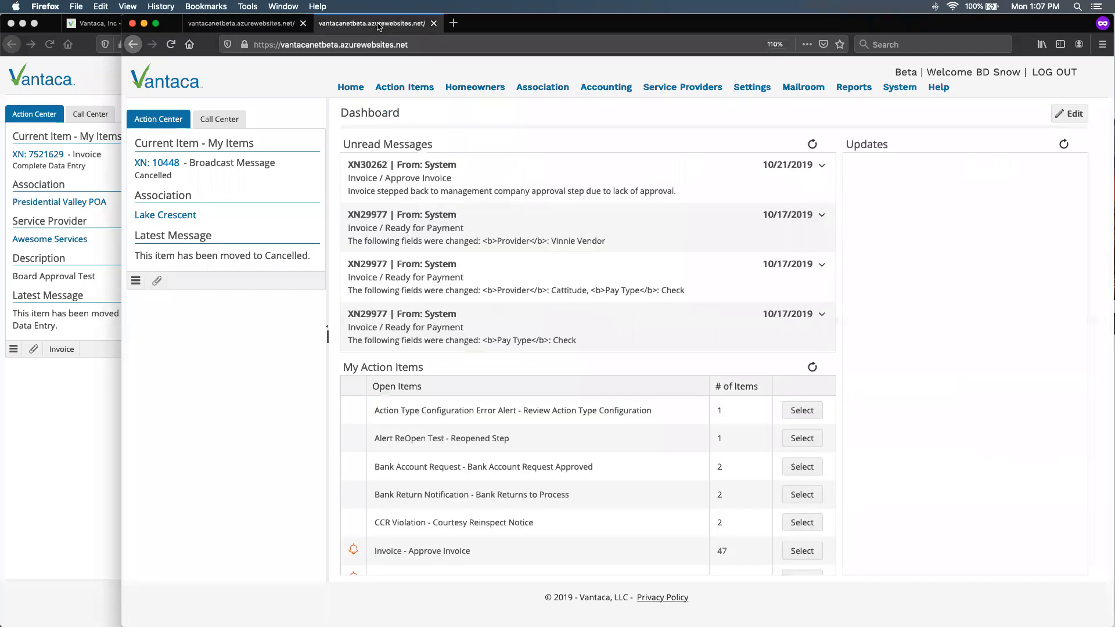
pyautogui.click(244, 23)
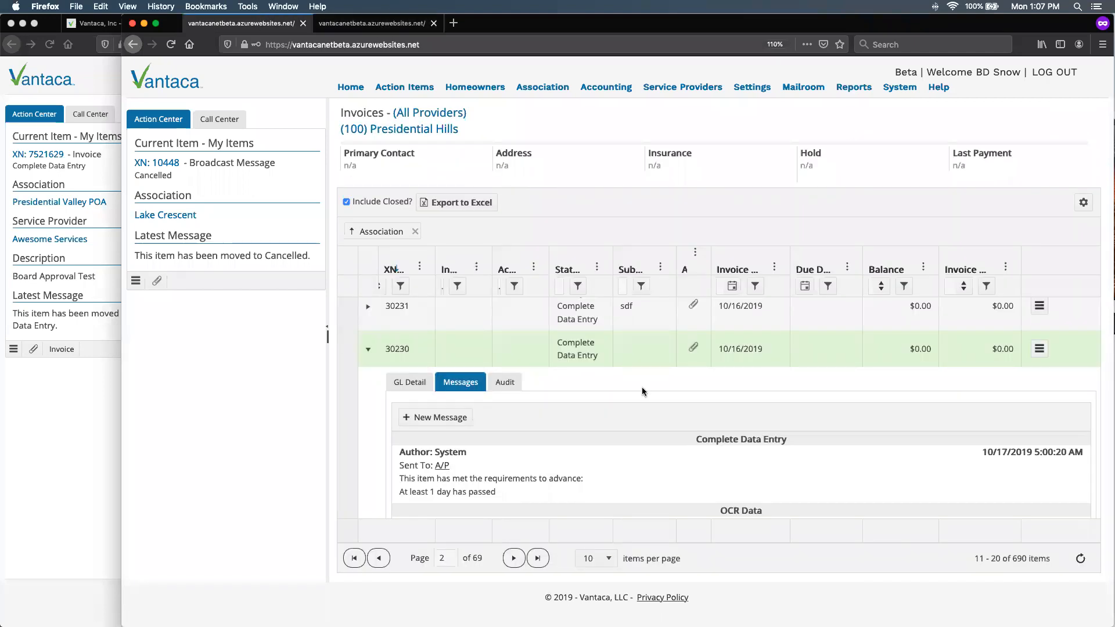
# - Find paid invoice XN 30217 in the Presidential Hills list, view its check attachment and close the viewer
pyautogui.scroll(3, 642, 391)
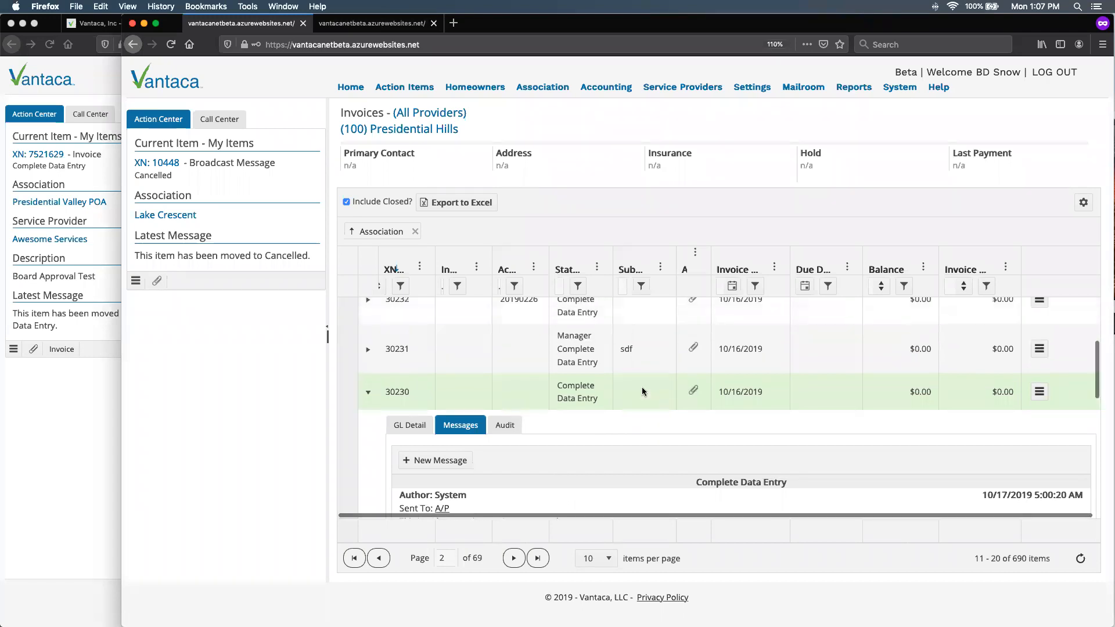
pyautogui.scroll(1, 642, 390)
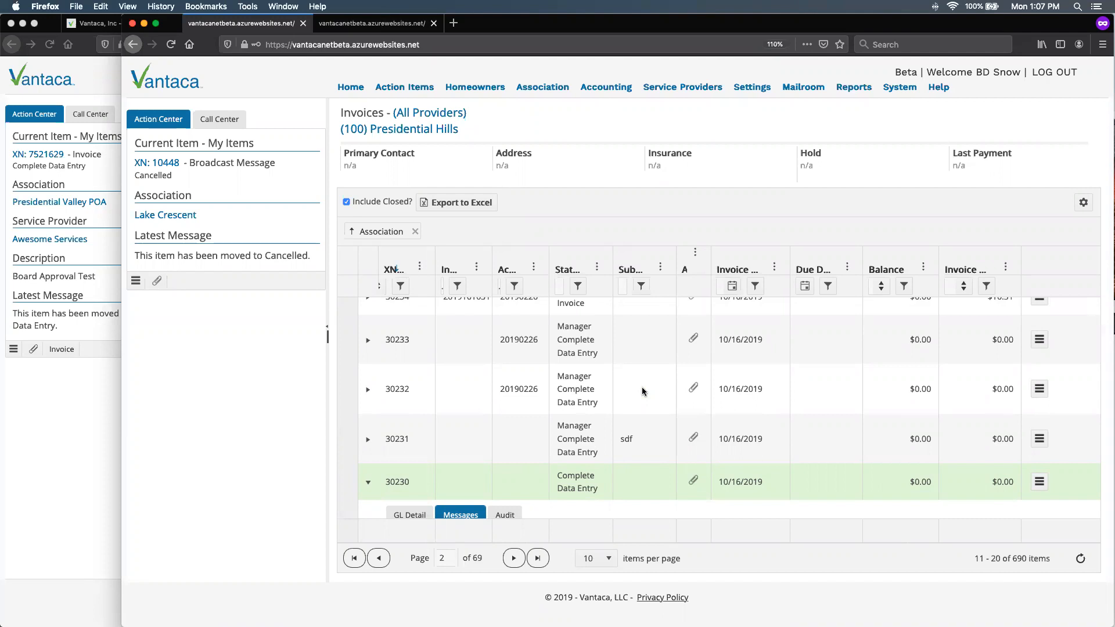
pyautogui.scroll(-5, 507, 355)
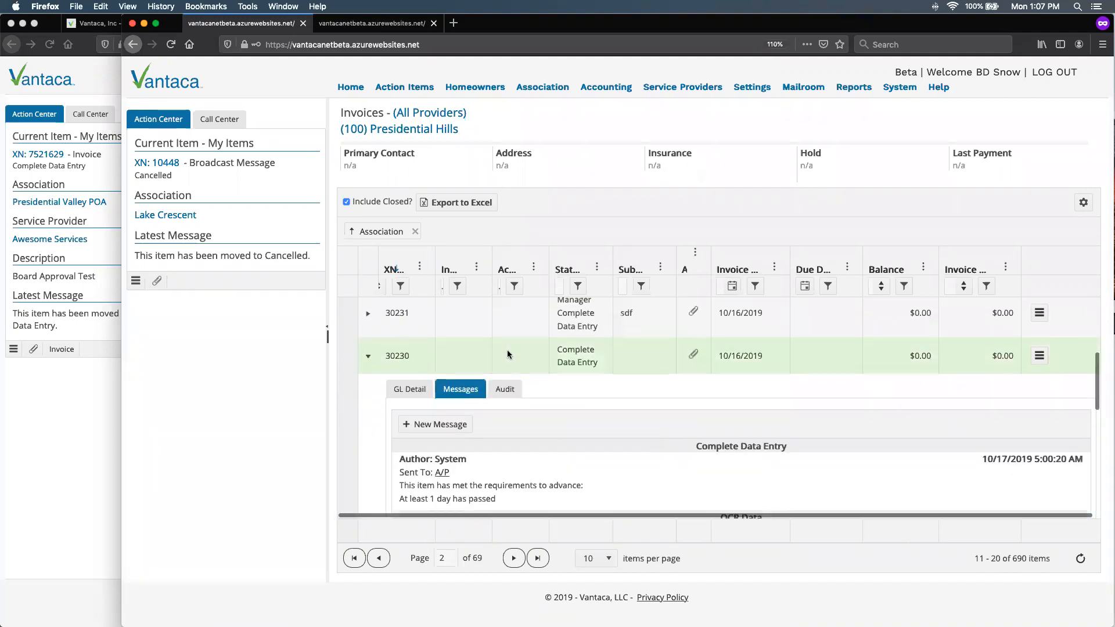
pyautogui.scroll(-8, 508, 355)
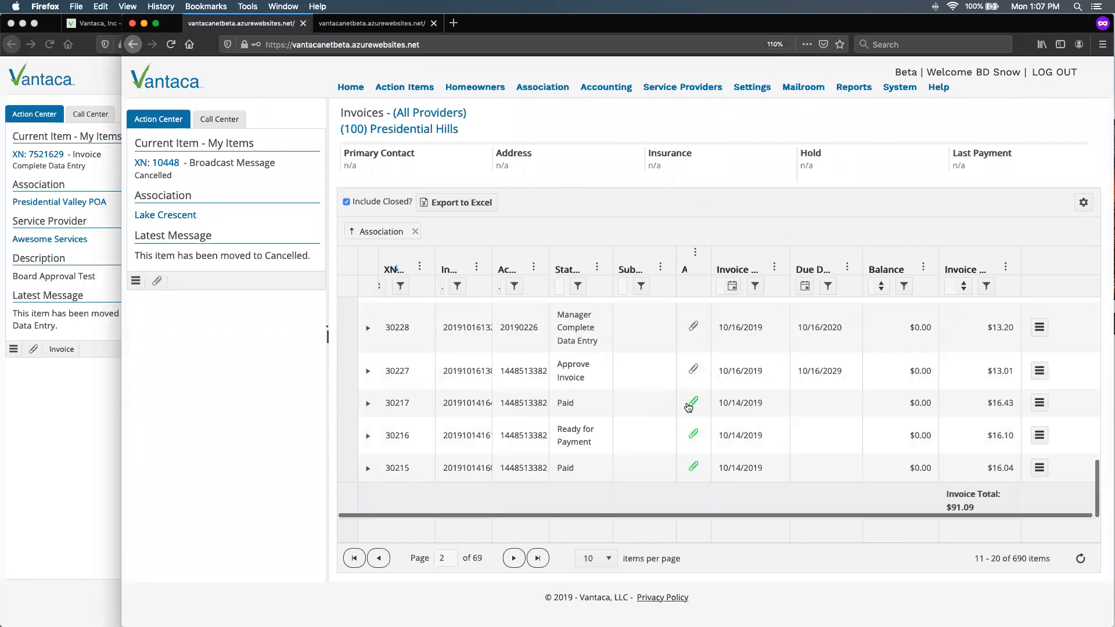
pyautogui.click(692, 403)
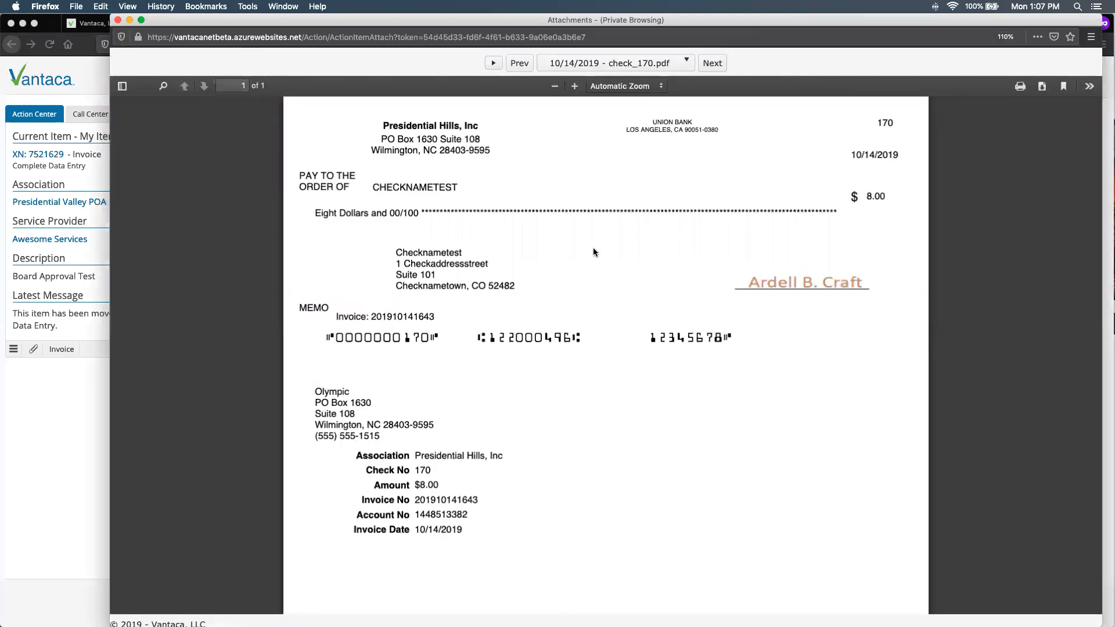
pyautogui.click(118, 21)
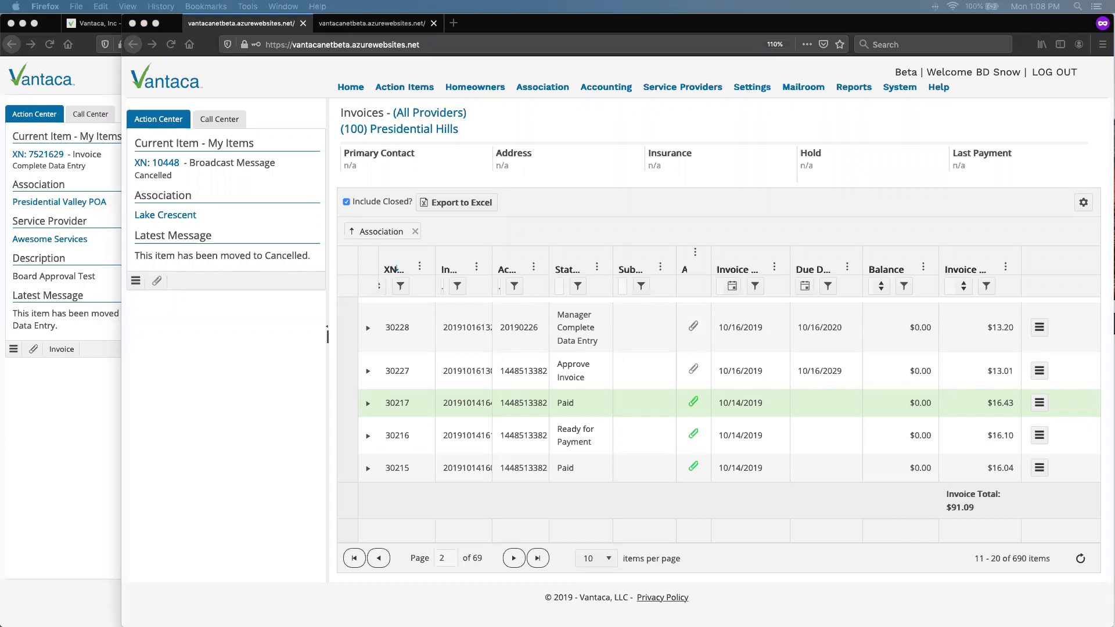
# - Switch back to the Presidential Valley POA invoice and open that association's settings
pyautogui.click(86, 397)
pyautogui.moveTo(395, 84)
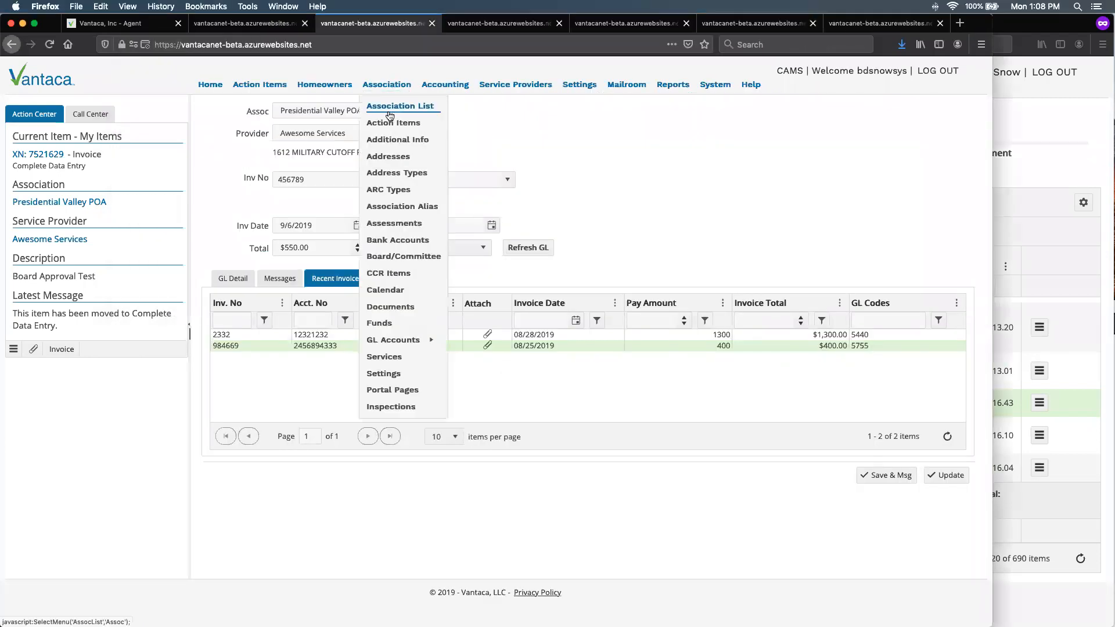
pyautogui.click(481, 24)
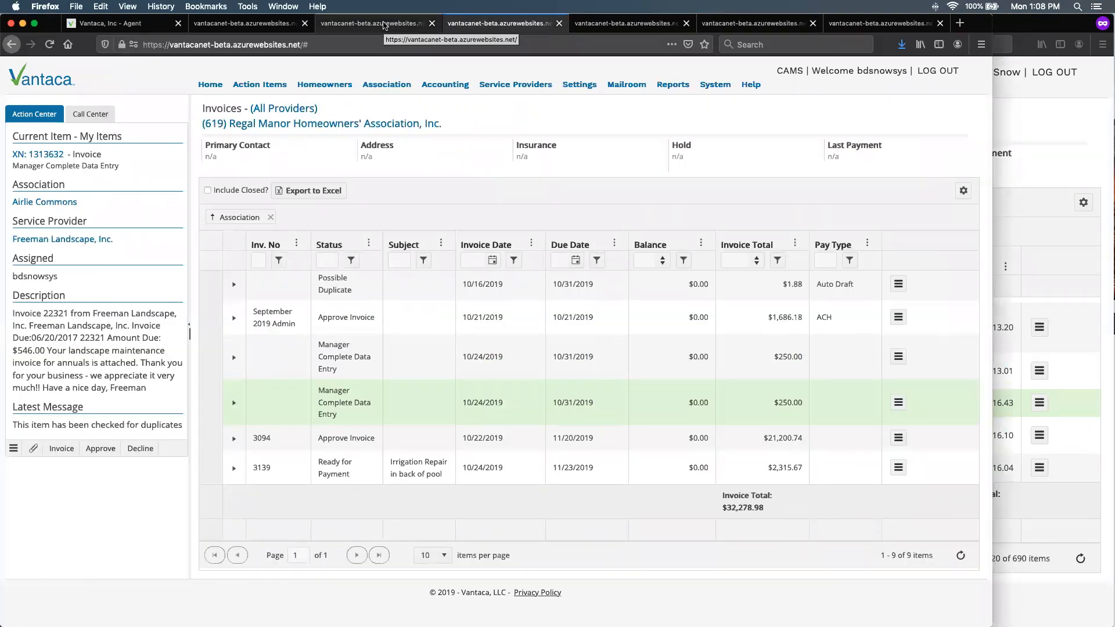
pyautogui.click(383, 26)
pyautogui.moveTo(387, 84)
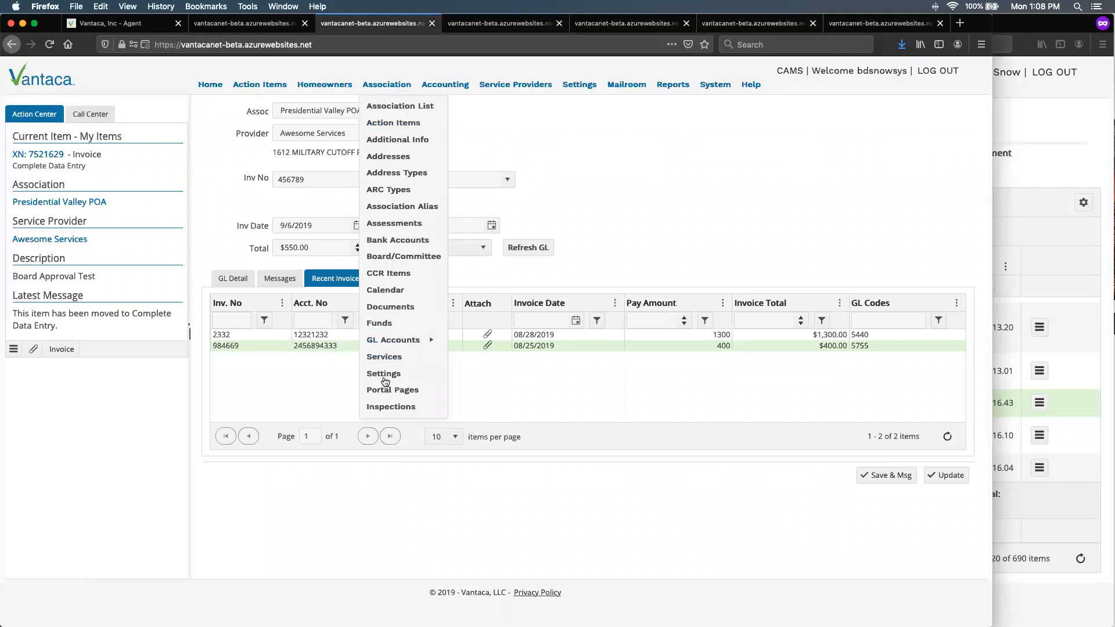
pyautogui.click(384, 377)
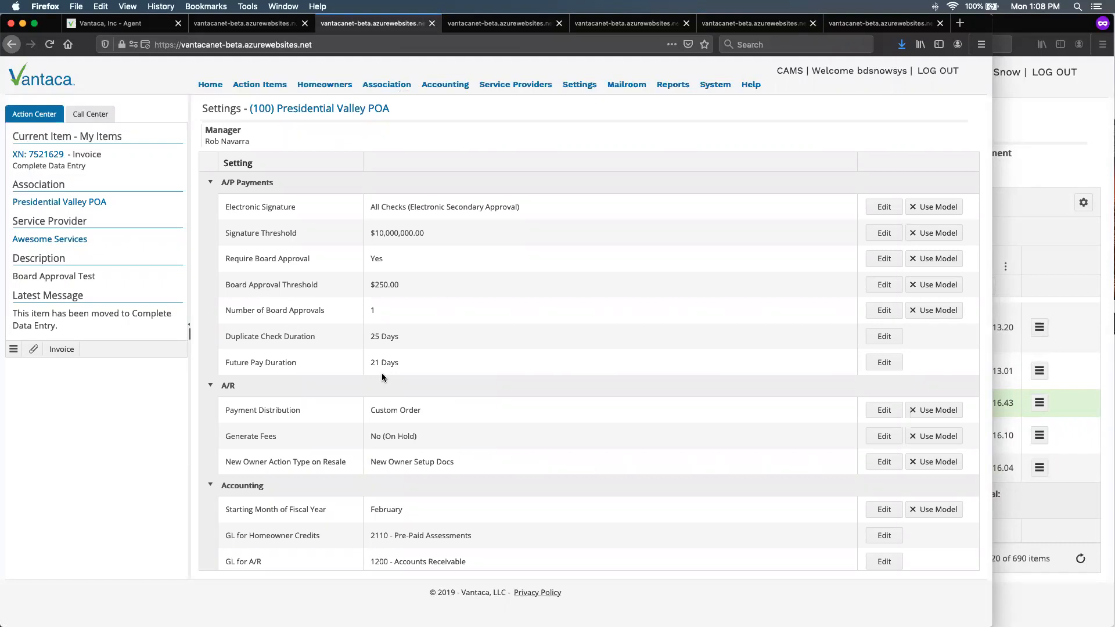
# - Review the association settings through the Statements section, examining the ACH, All Properties and Credit Balances include defaults
pyautogui.scroll(-3, 383, 377)
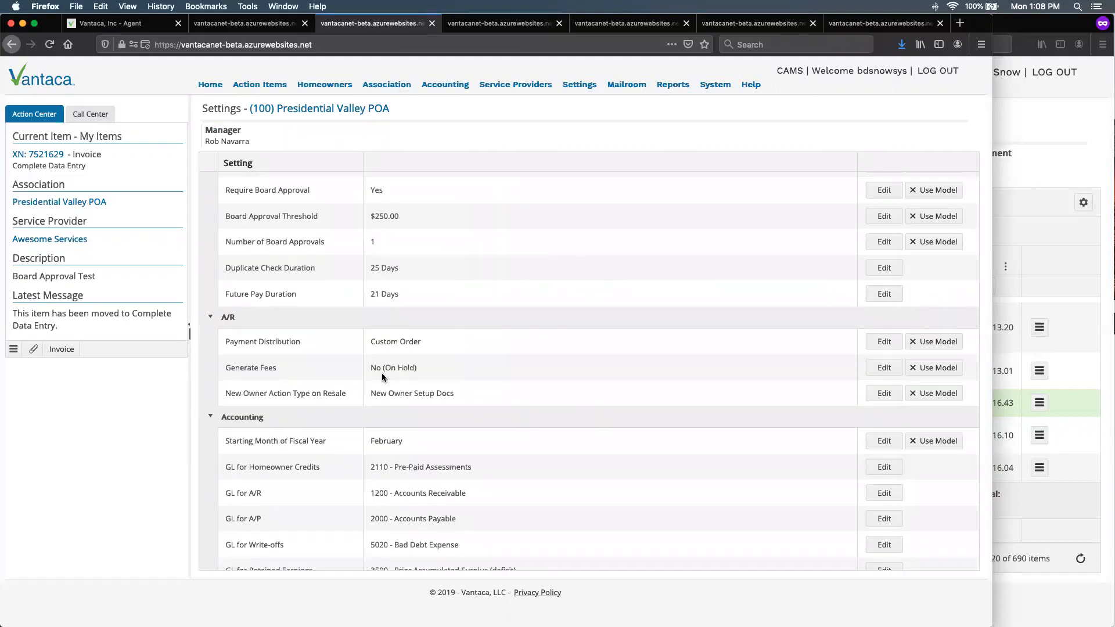
pyautogui.scroll(-10, 382, 377)
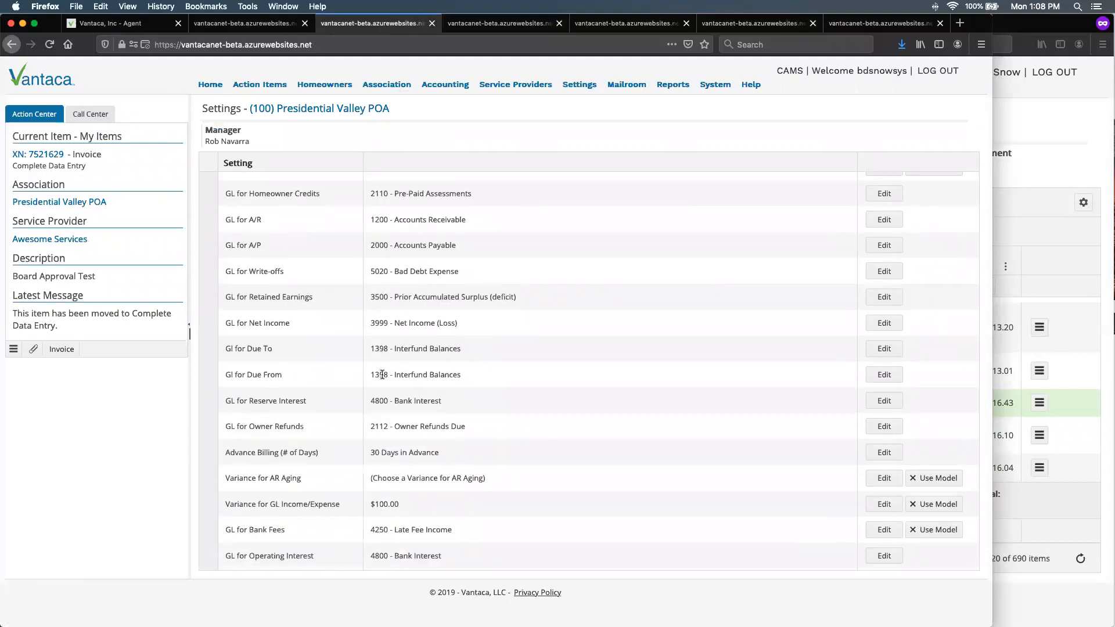
pyautogui.scroll(-15, 382, 375)
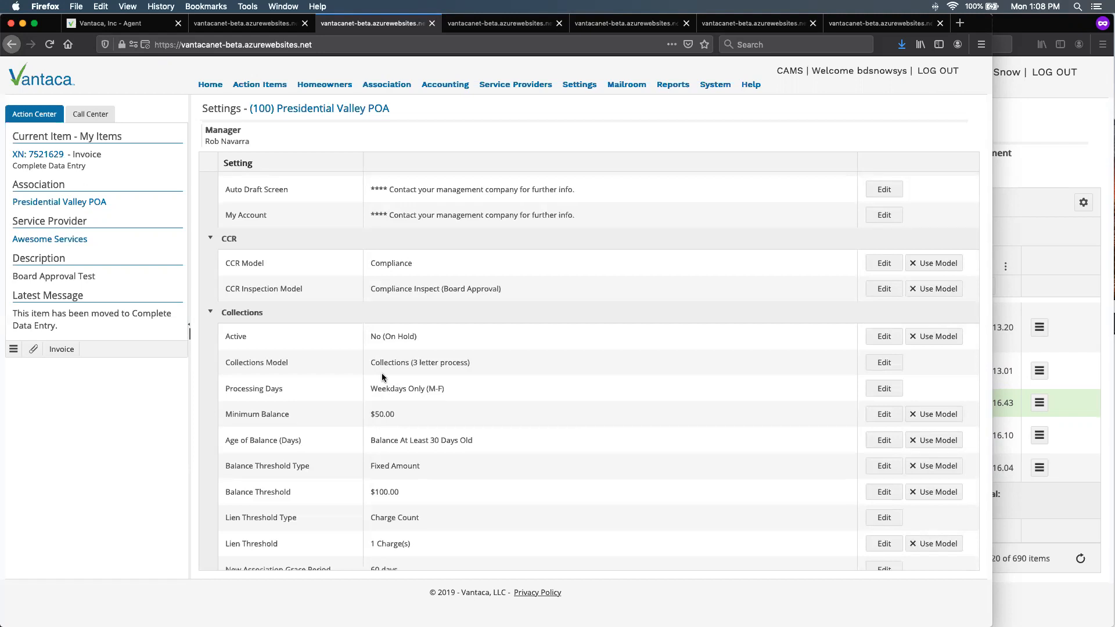
pyautogui.scroll(-15, 382, 378)
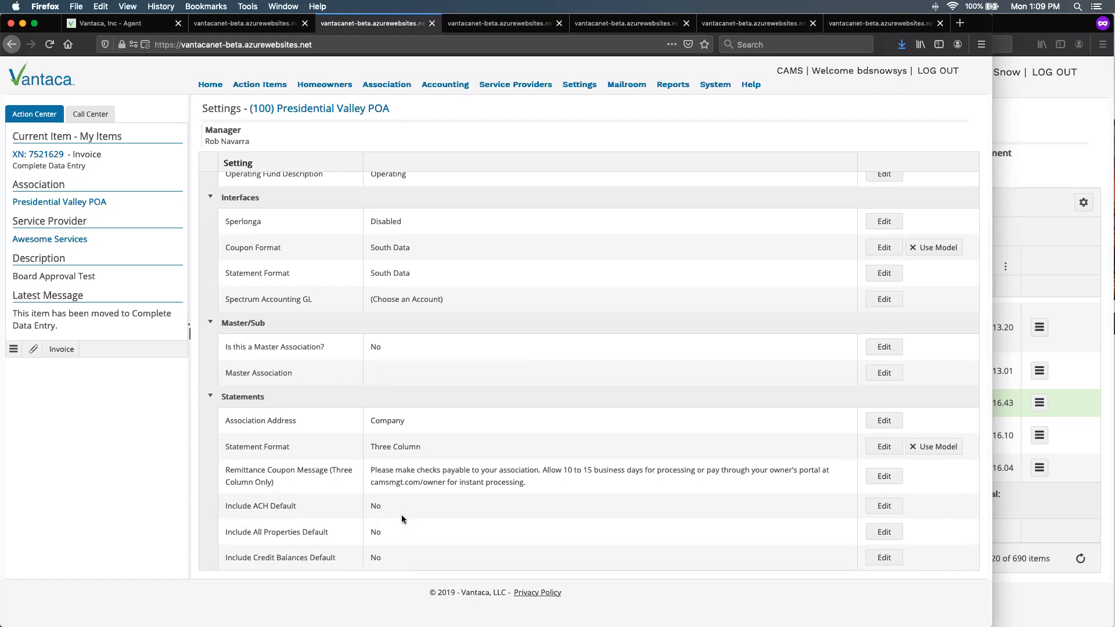
pyautogui.scroll(-2, 338, 468)
pyautogui.moveTo(392, 506); pyautogui.dragTo(256, 508)
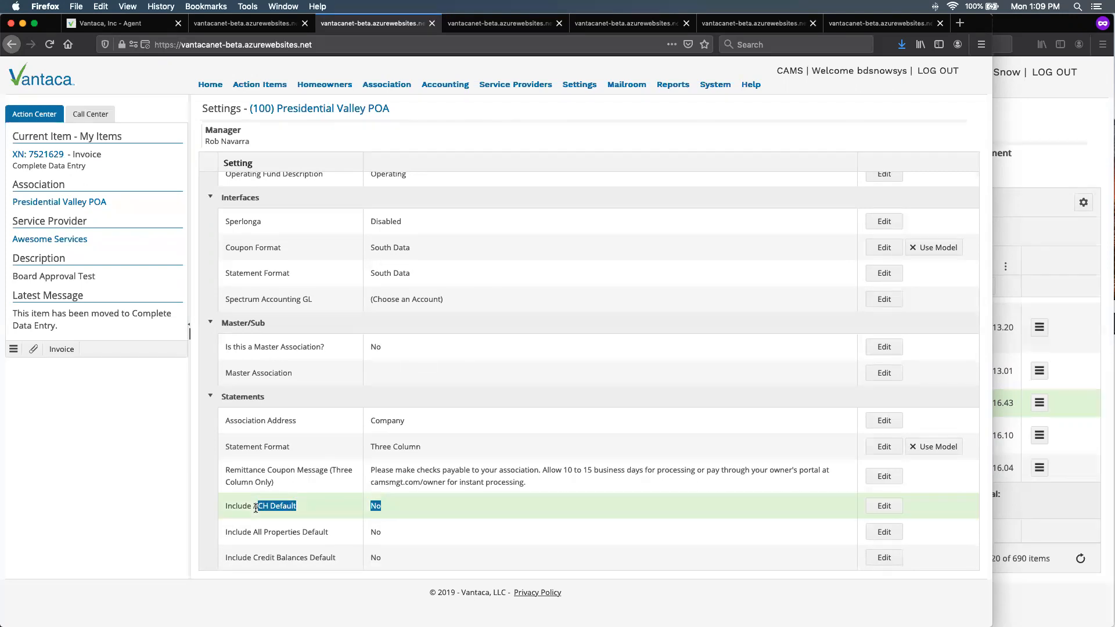
pyautogui.doubleClick(375, 533)
pyautogui.moveTo(397, 563); pyautogui.dragTo(246, 559)
pyautogui.moveTo(406, 511); pyautogui.dragTo(263, 513)
pyautogui.moveTo(395, 562); pyautogui.dragTo(254, 559)
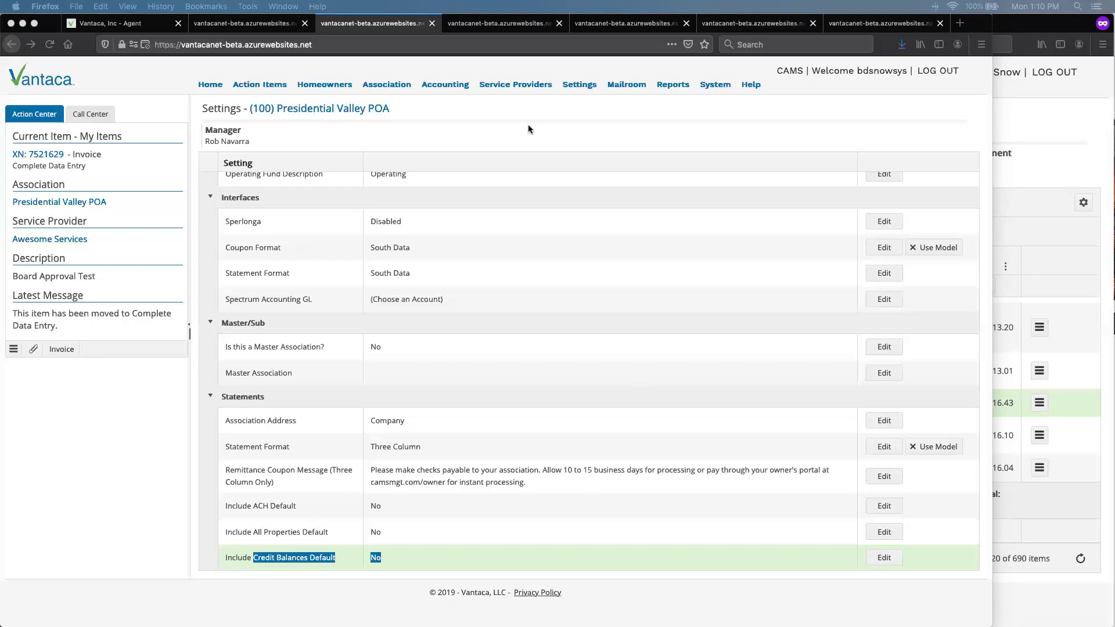
# - Open the Transfer Funds form for Regal Manor Homeowners' Association from the payment search page and examine its Additional GL Entry option
pyautogui.moveTo(501, 89)
pyautogui.moveTo(445, 87)
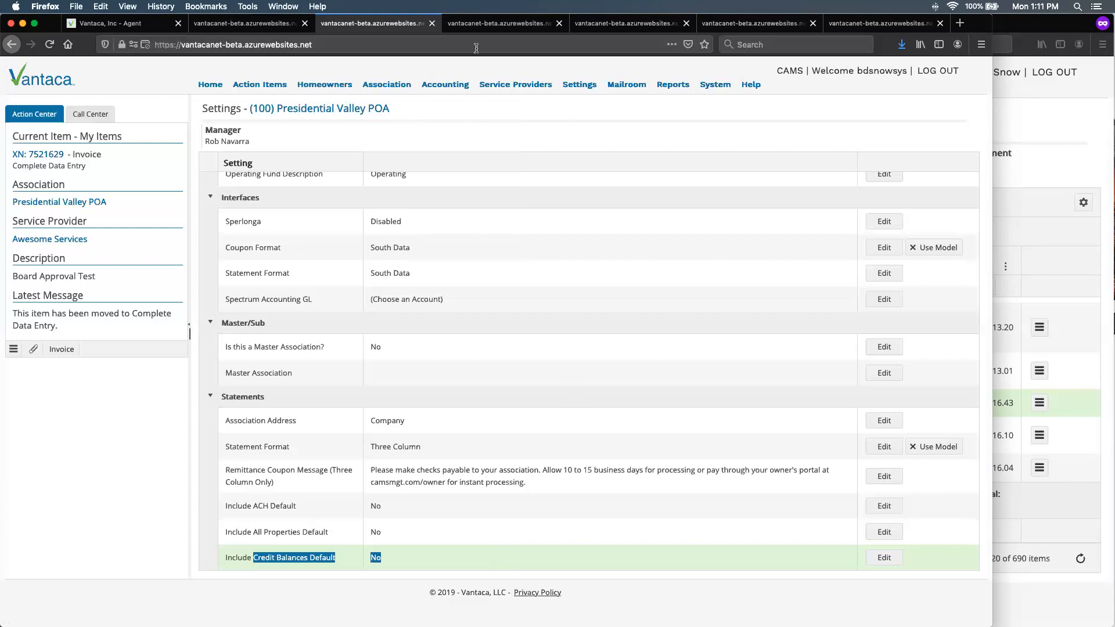
pyautogui.click(481, 26)
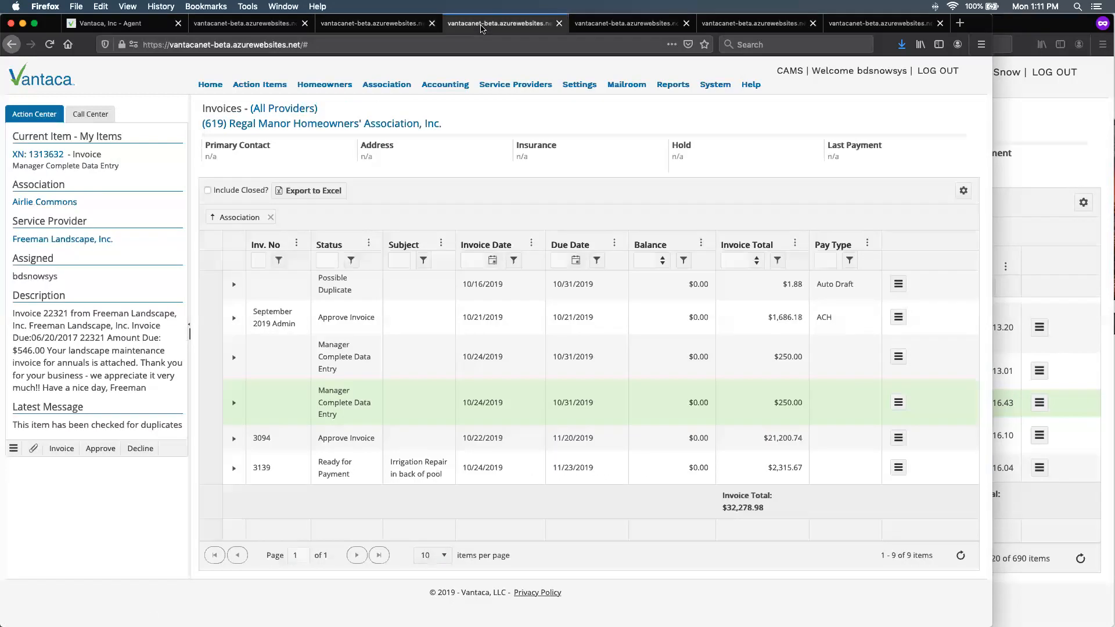
pyautogui.click(606, 29)
pyautogui.click(738, 30)
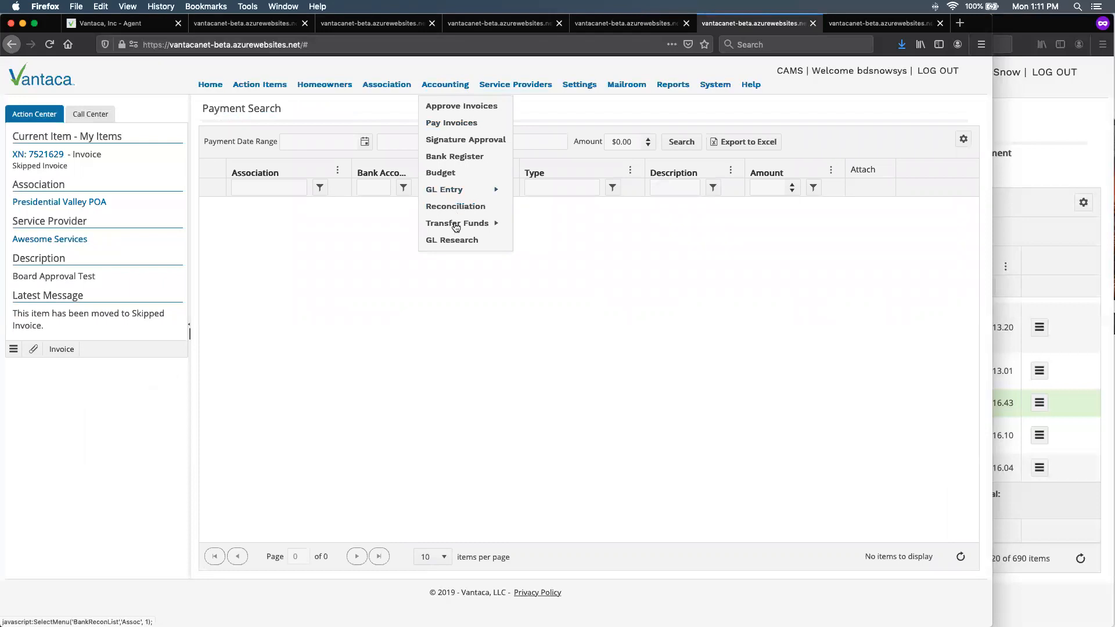
pyautogui.click(455, 223)
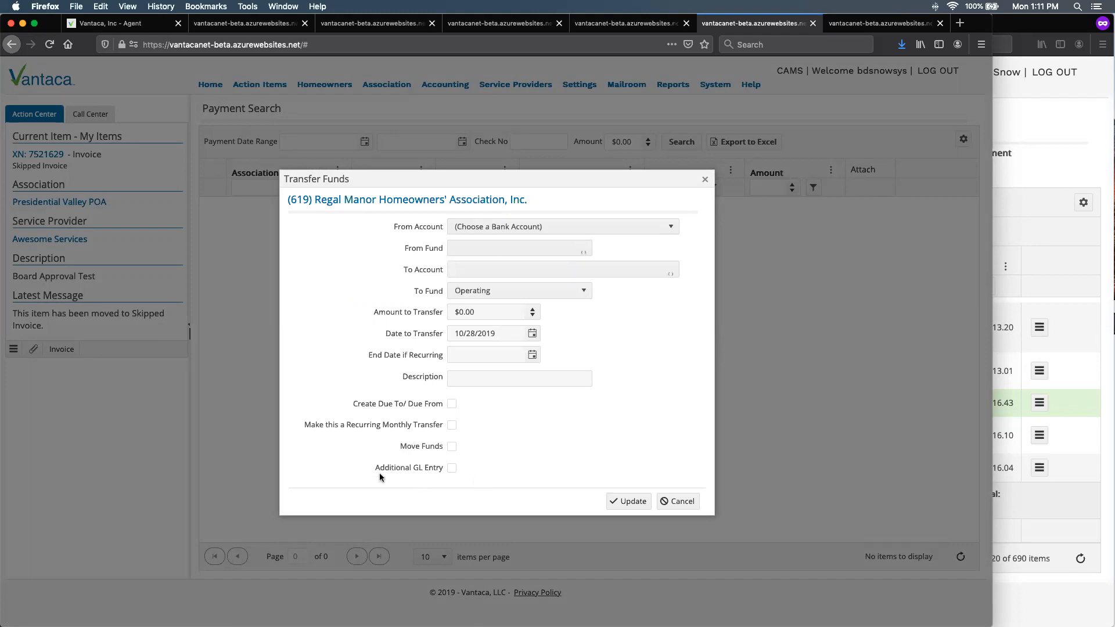
pyautogui.moveTo(375, 467); pyautogui.dragTo(438, 468)
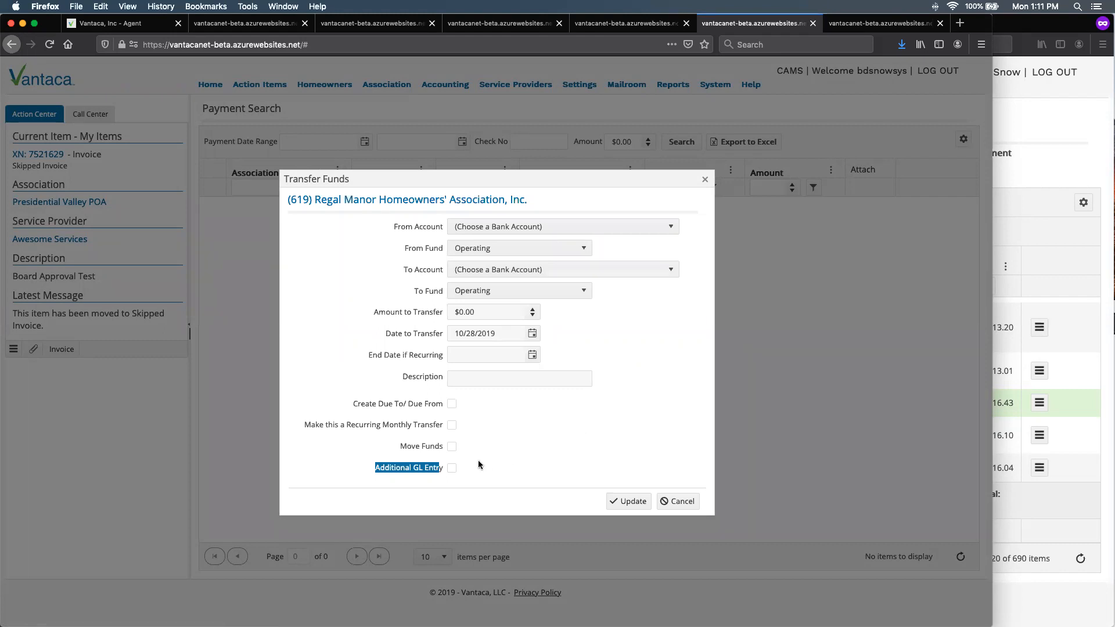
# - Enable the Additional GL Entry option in the transfer form, examine its GL detail grid and close the form without saving
pyautogui.click(452, 468)
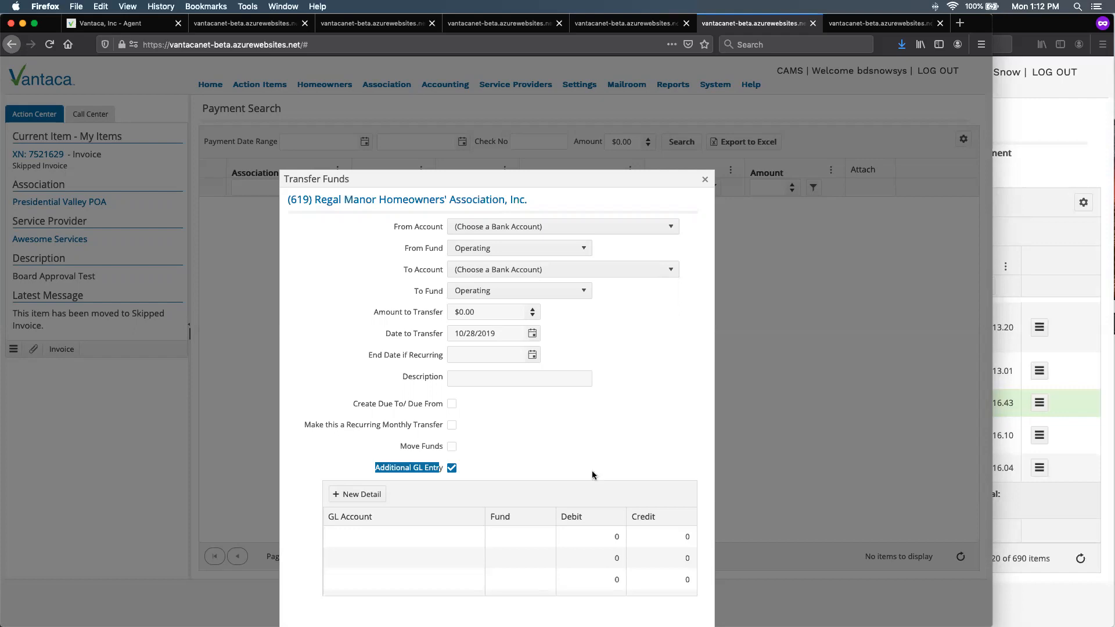
pyautogui.scroll(-2, 555, 457)
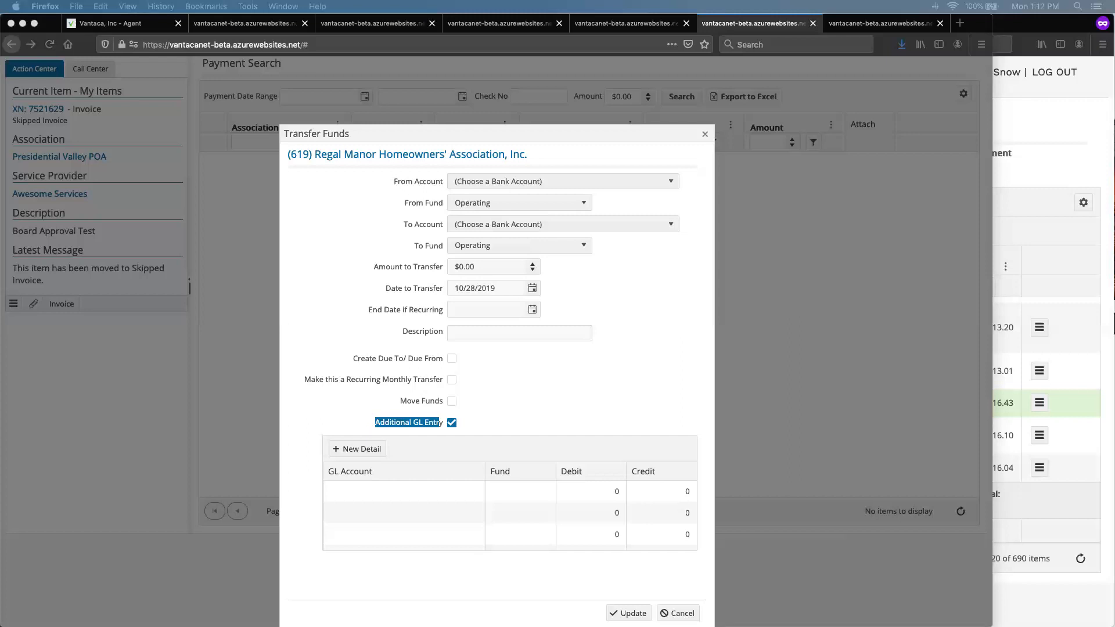
pyautogui.click(643, 334)
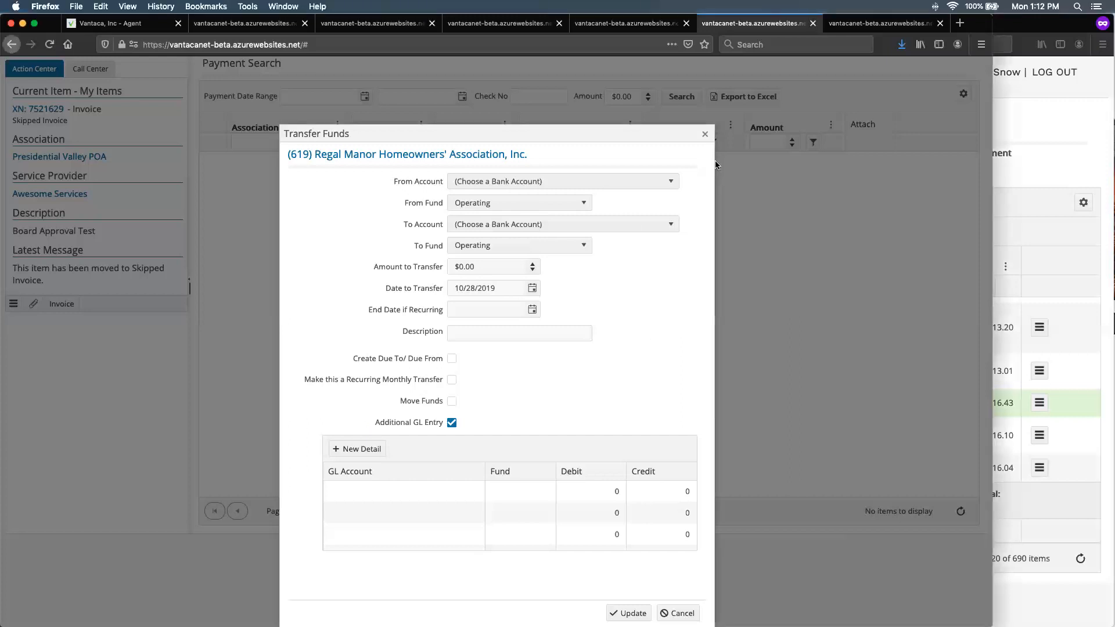
pyautogui.click(705, 135)
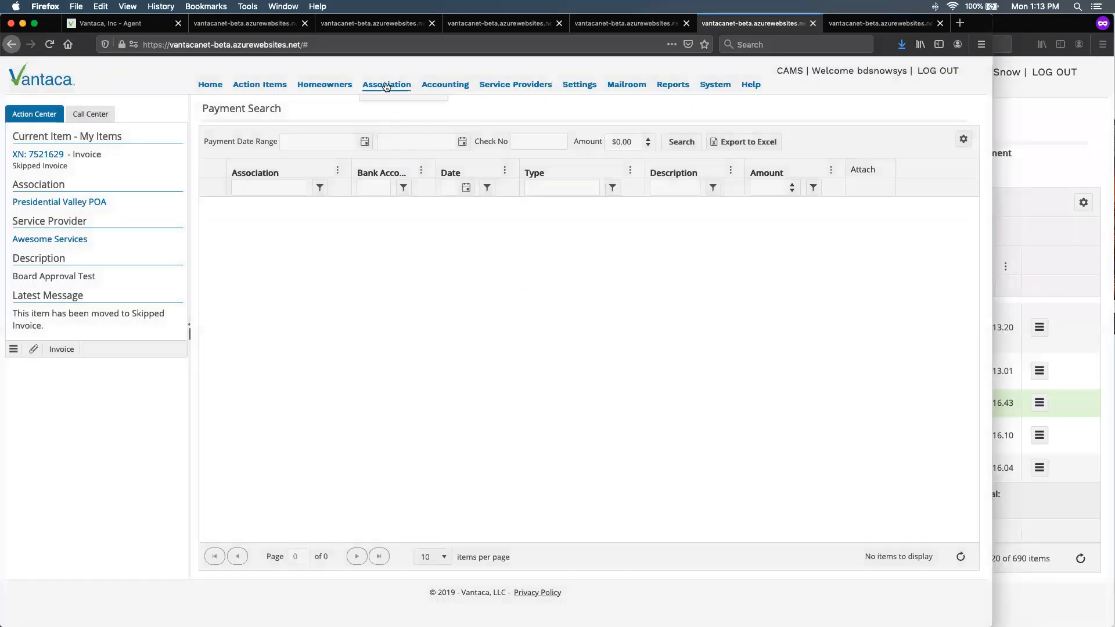
# - Open the homeowners' Payment Search page and view the grid settings options without choosing one
pyautogui.moveTo(326, 91)
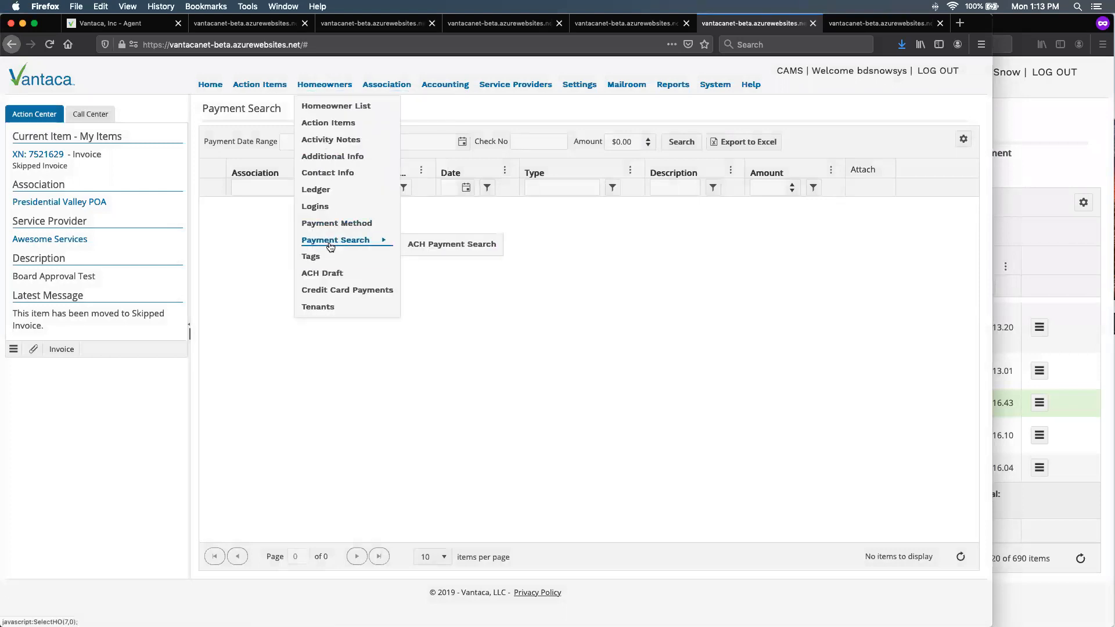
pyautogui.click(333, 243)
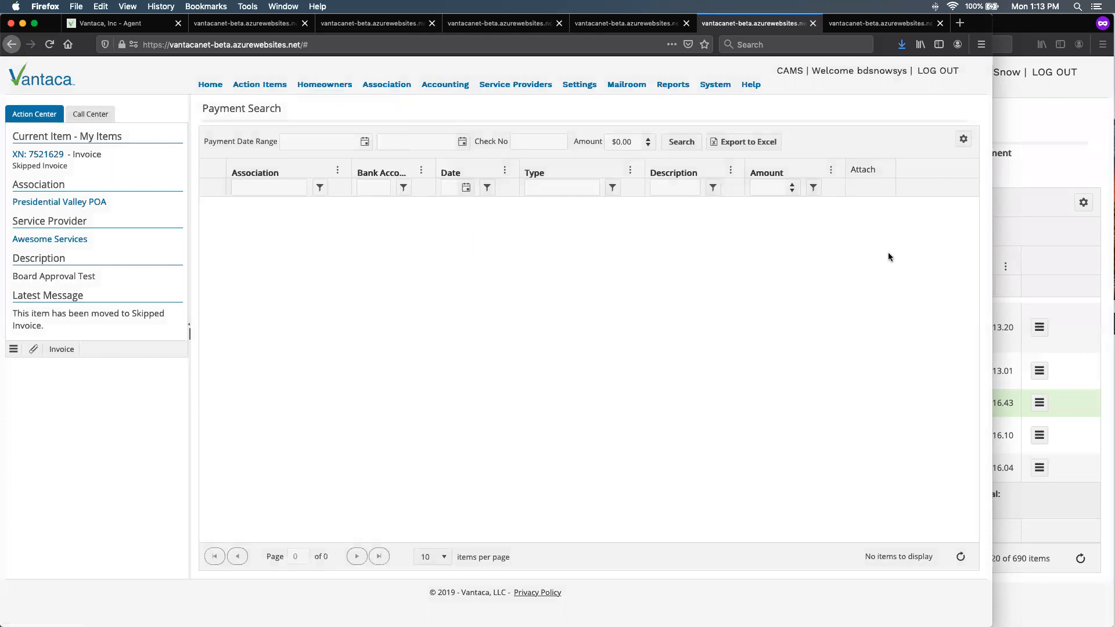
pyautogui.click(963, 140)
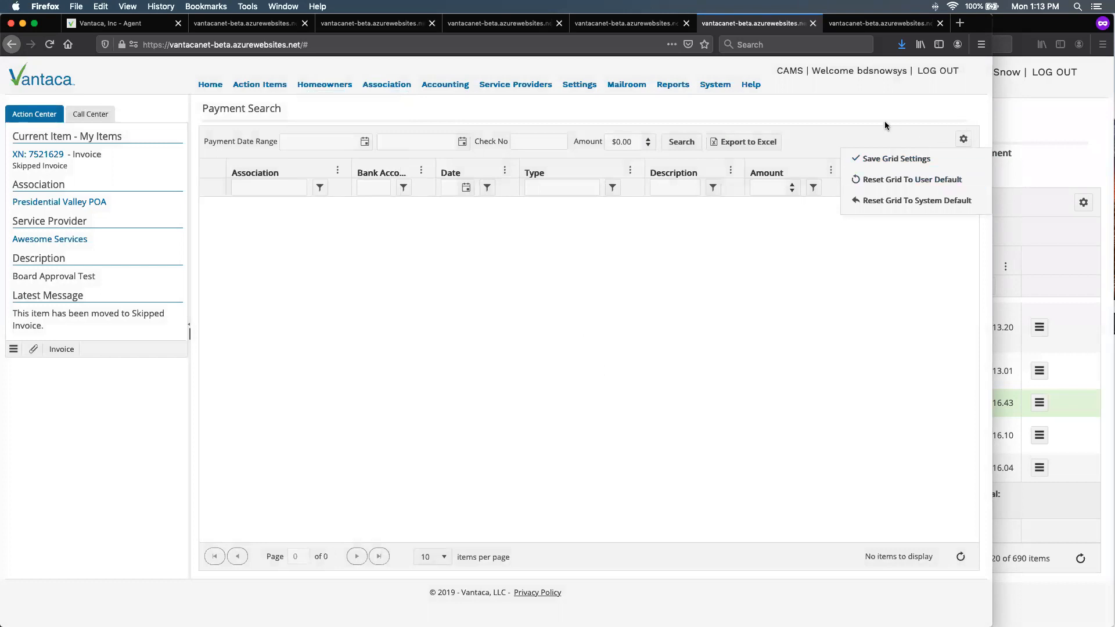
pyautogui.click(648, 262)
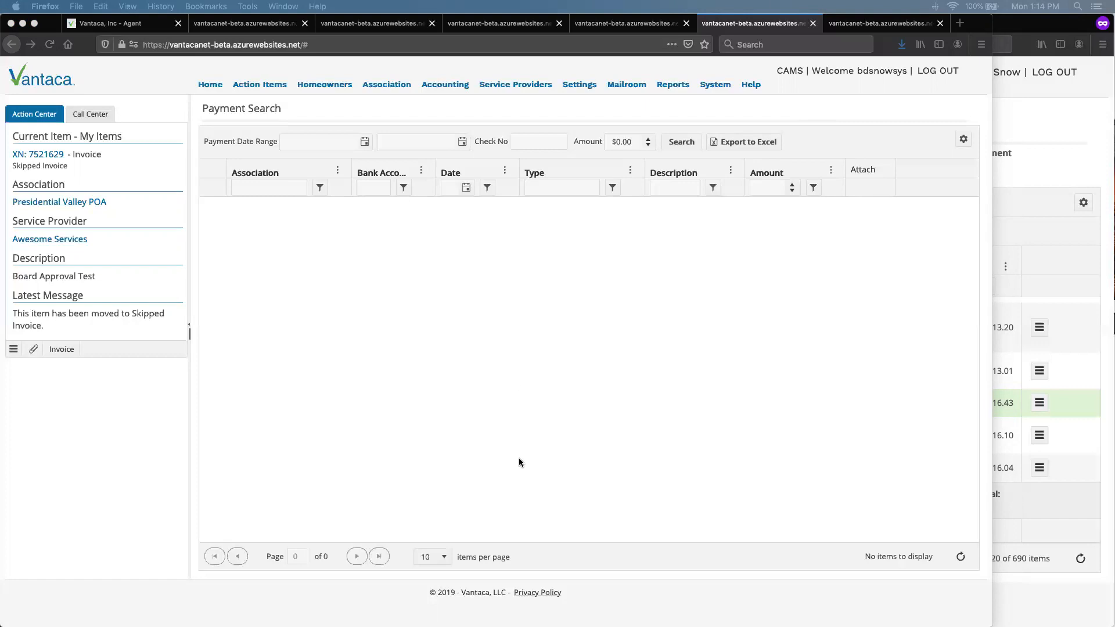
# - Open the Regal Manor reconciliation and view its blank Post Deposit and Post Expense forms, cancelling each one
pyautogui.moveTo(444, 91)
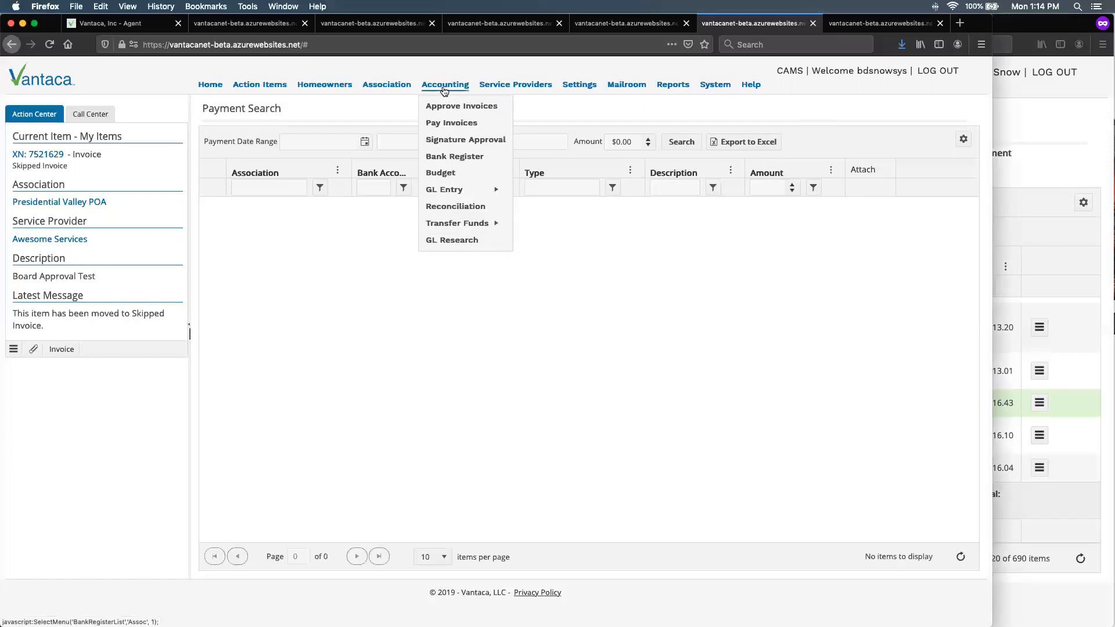
pyautogui.click(453, 207)
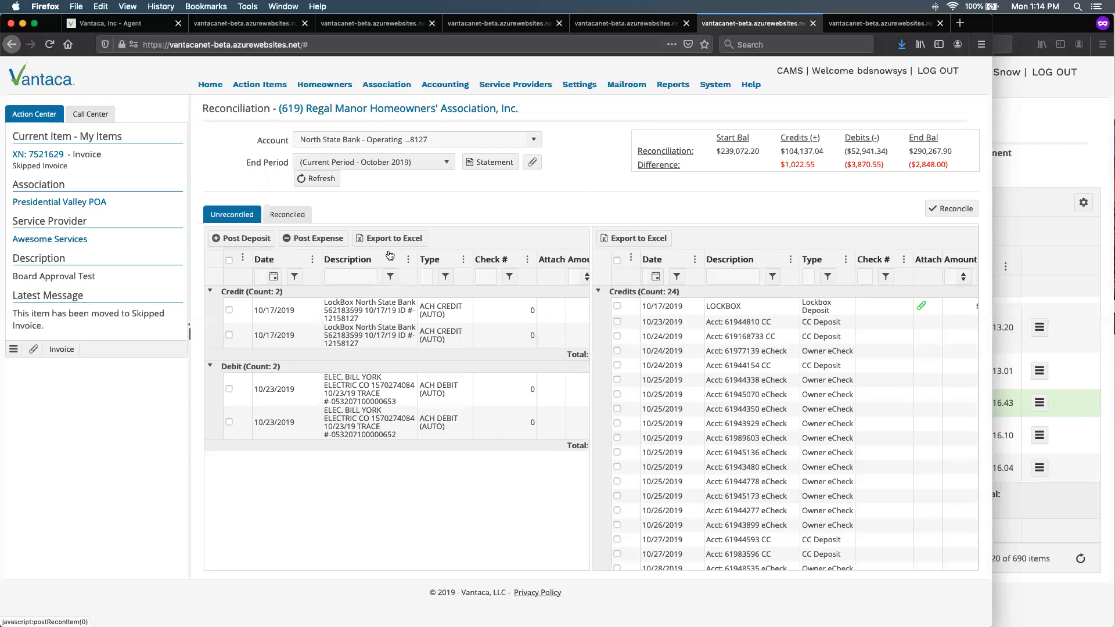
pyautogui.click(443, 235)
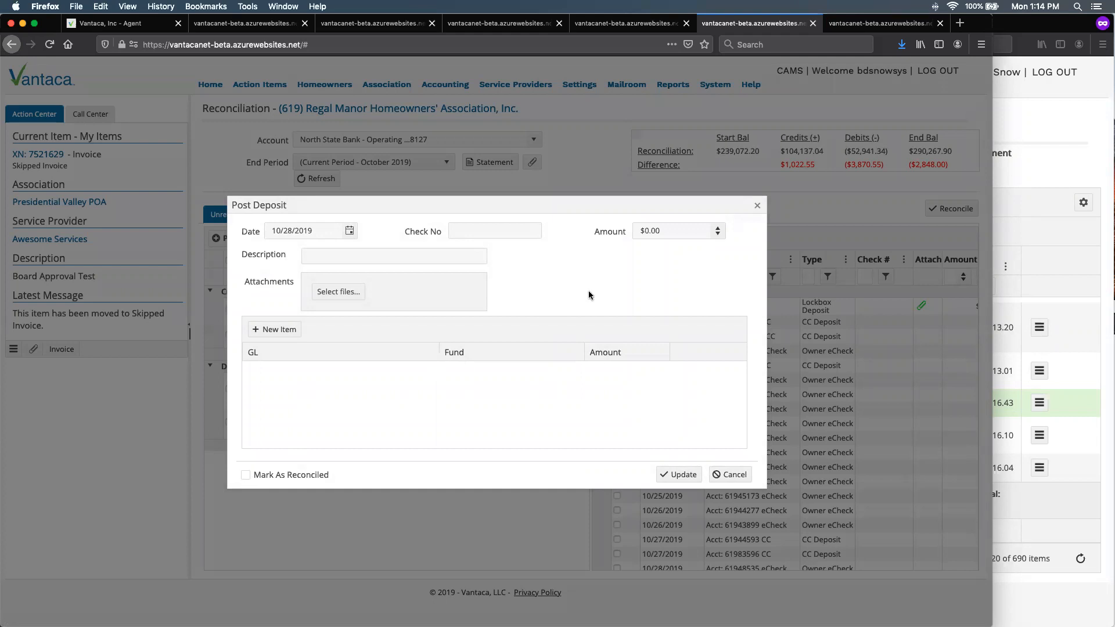
pyautogui.click(731, 475)
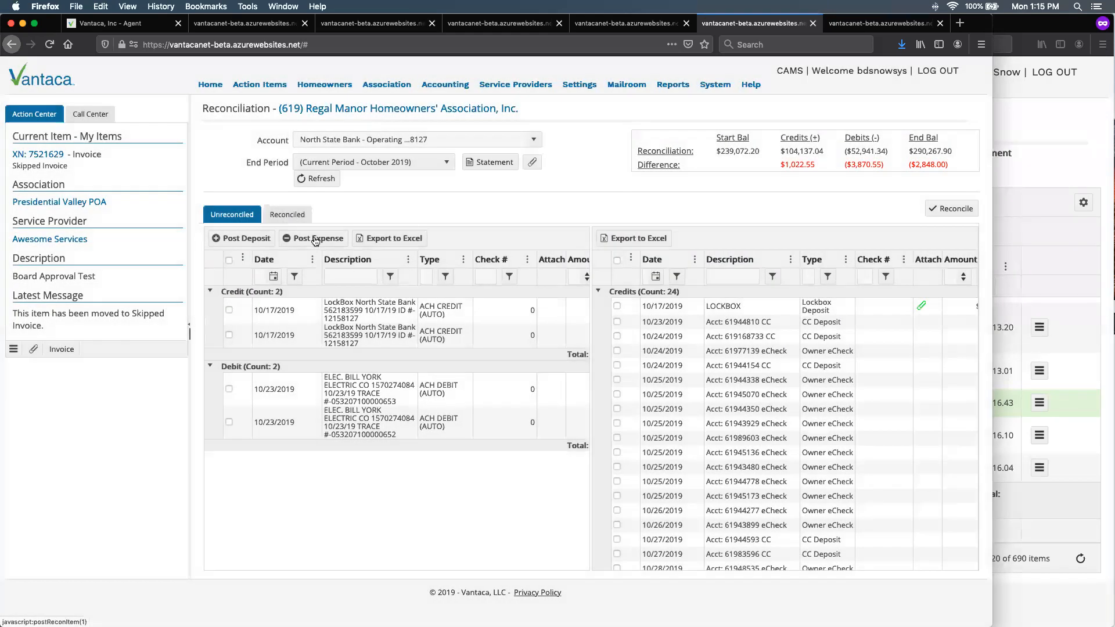
pyautogui.click(315, 238)
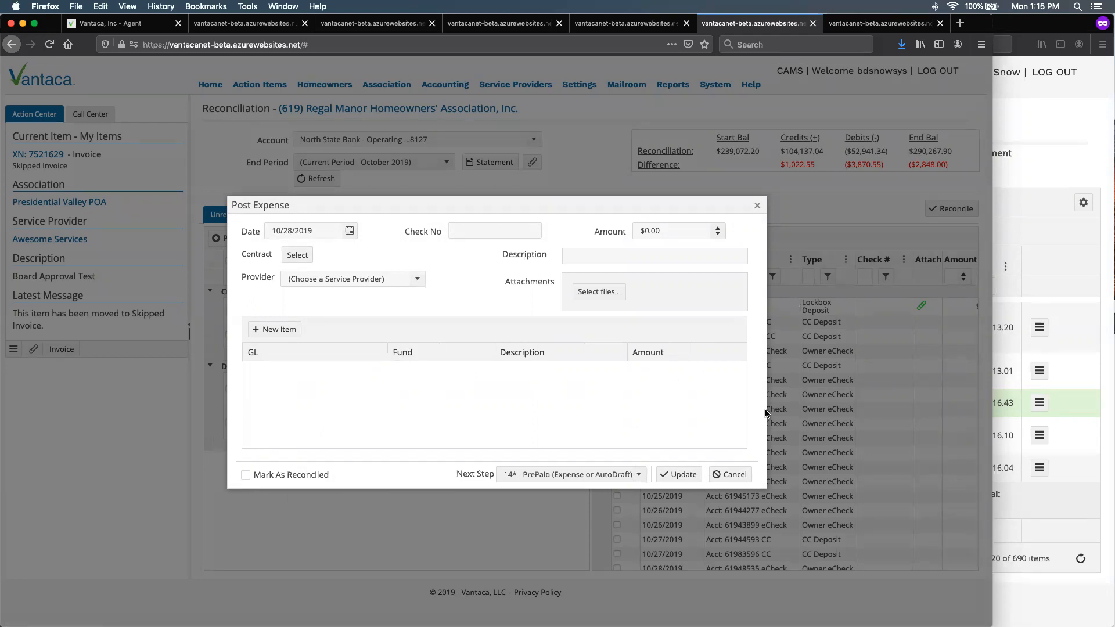
pyautogui.click(721, 475)
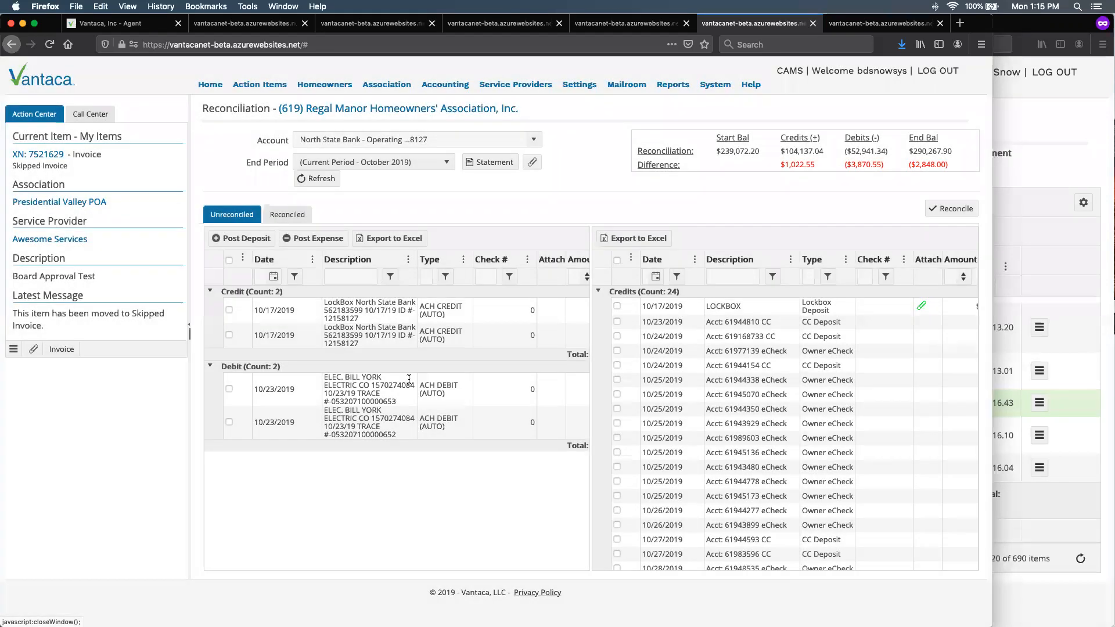
# - Select and clear the first 10/17/2019 bank credit, and do the same with the first 10/24/2019 ledger credit
pyautogui.click(229, 311)
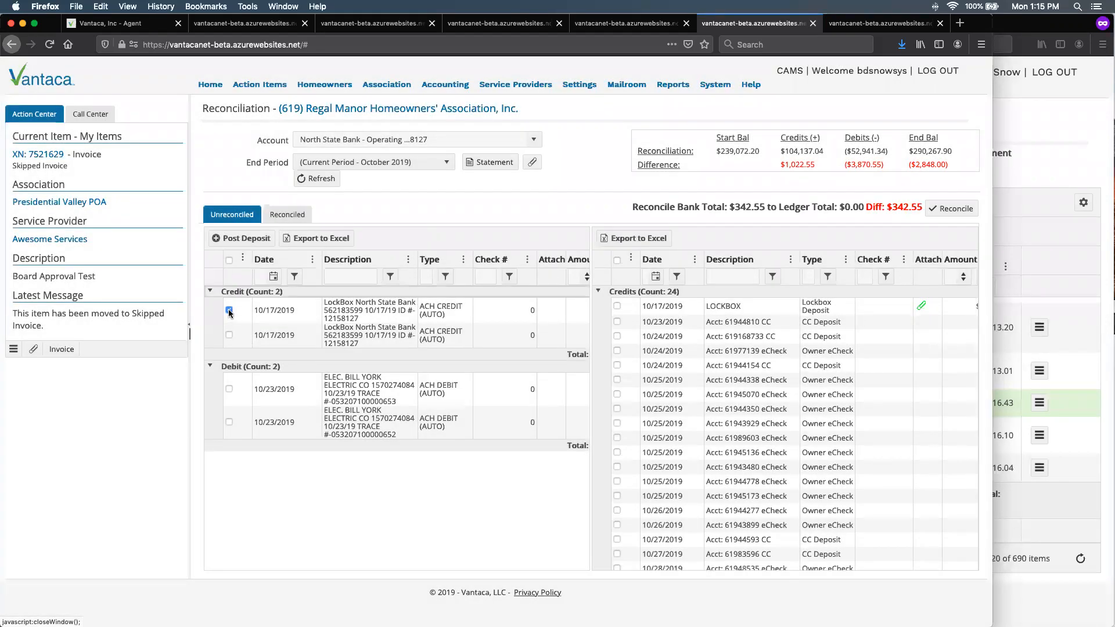
pyautogui.click(229, 310)
pyautogui.click(616, 336)
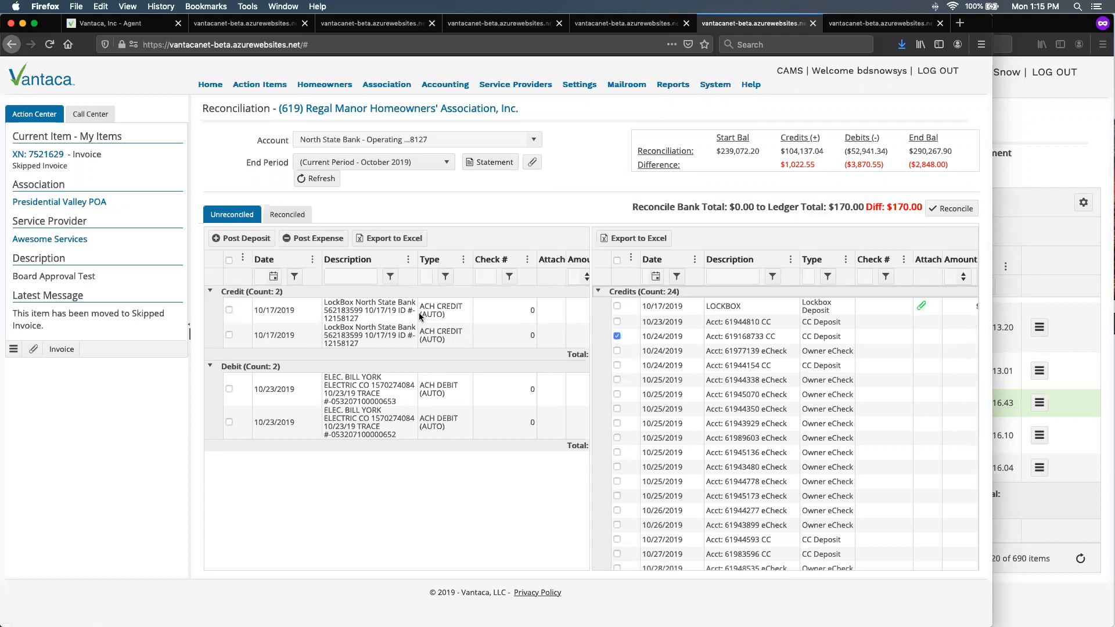
pyautogui.click(617, 337)
# - Select the first 10/23/2019 bank debit, view its prefilled Post Expense form and cancel the form
pyautogui.click(228, 388)
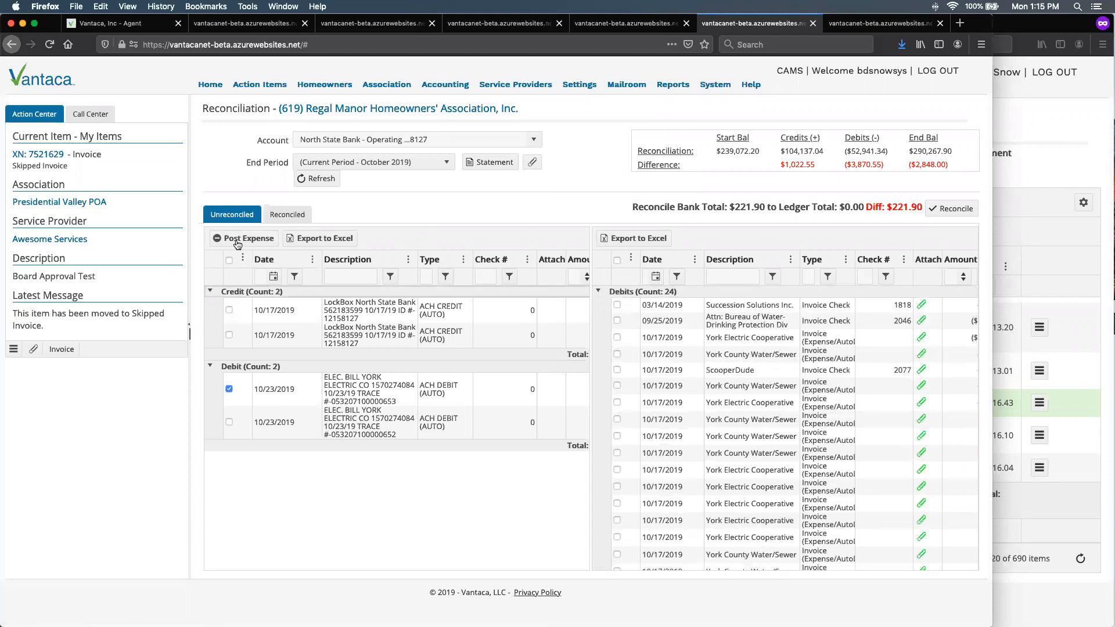
pyautogui.click(237, 244)
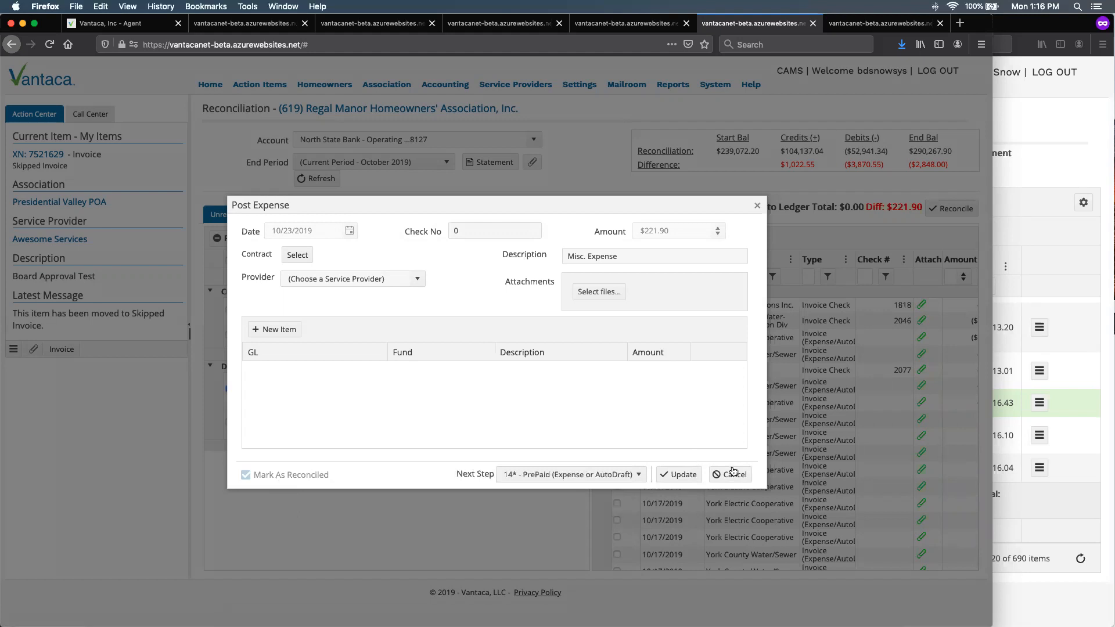
pyautogui.click(734, 473)
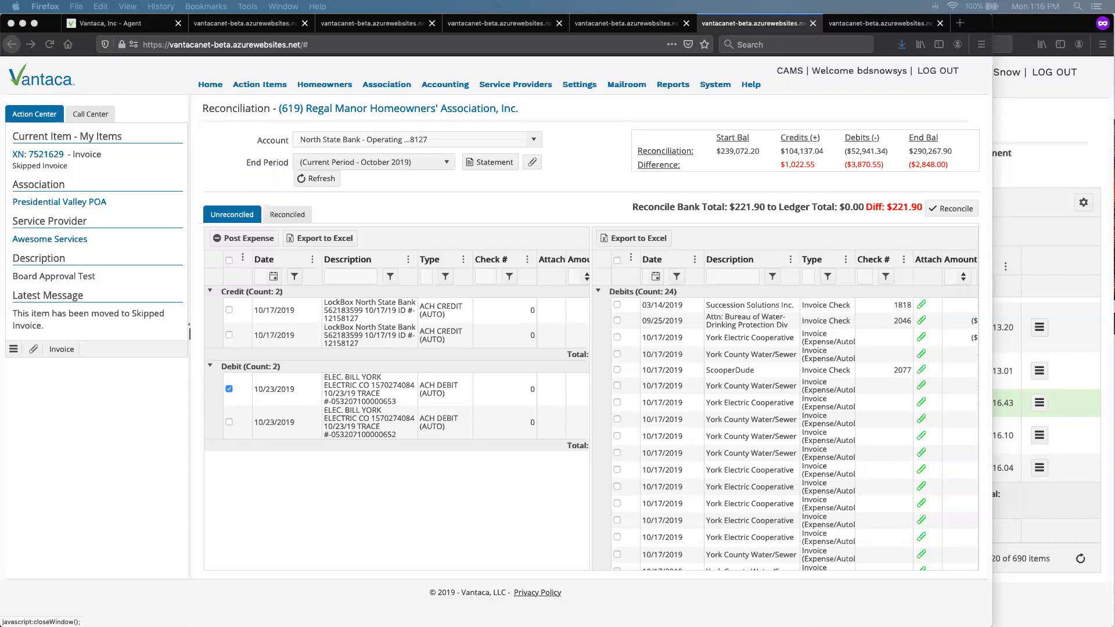
# - Switch to the Presidential Hills invoices window, expand invoice 30230 and open a new message form for it
pyautogui.click(1022, 150)
pyautogui.click(367, 373)
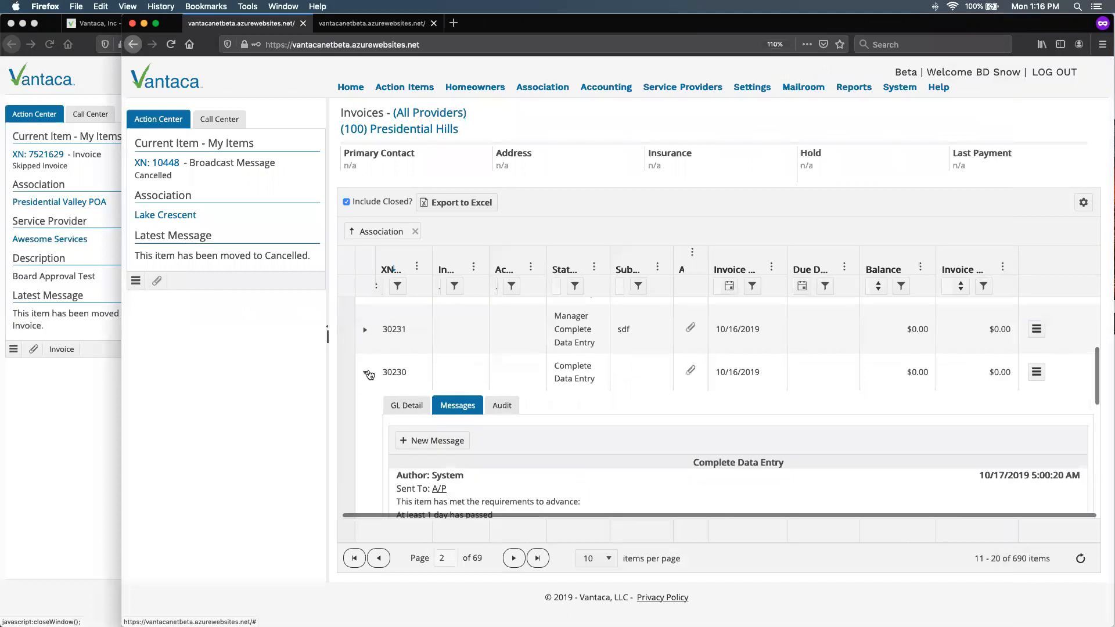
pyautogui.click(421, 443)
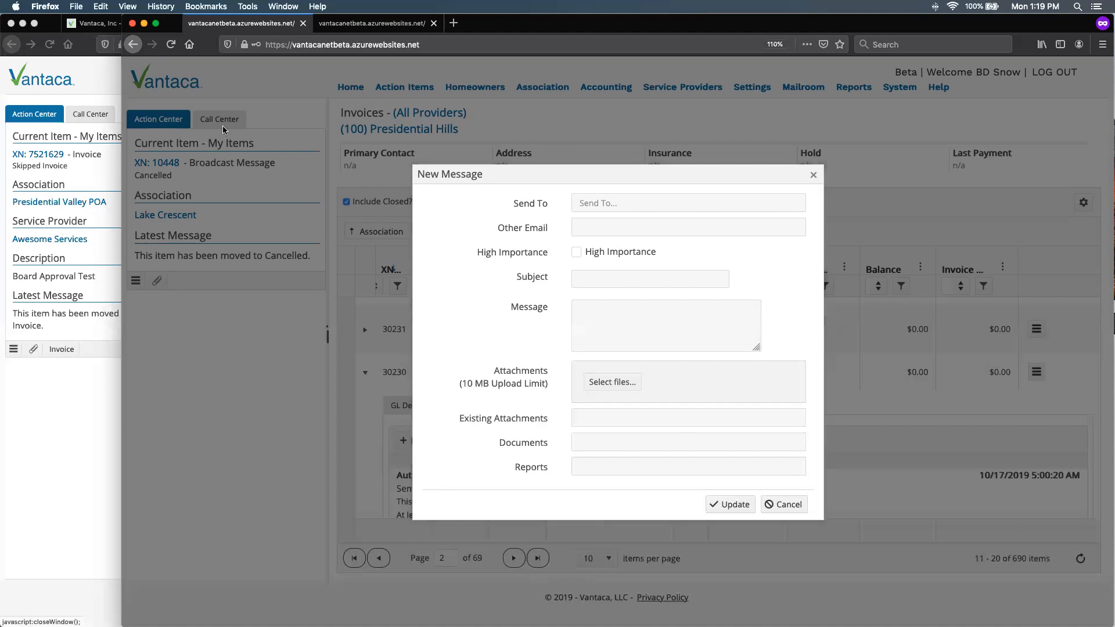
# - Return to the CAMS window and look over the Presidential Valley POA invoice messages and association settings
pyautogui.click(51, 371)
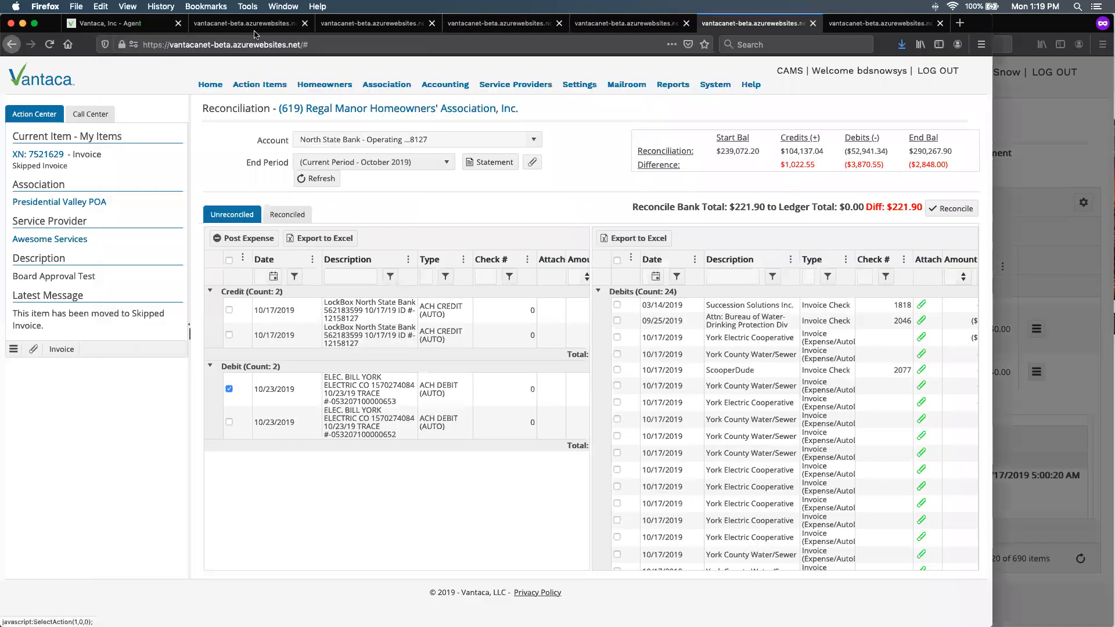
pyautogui.click(254, 30)
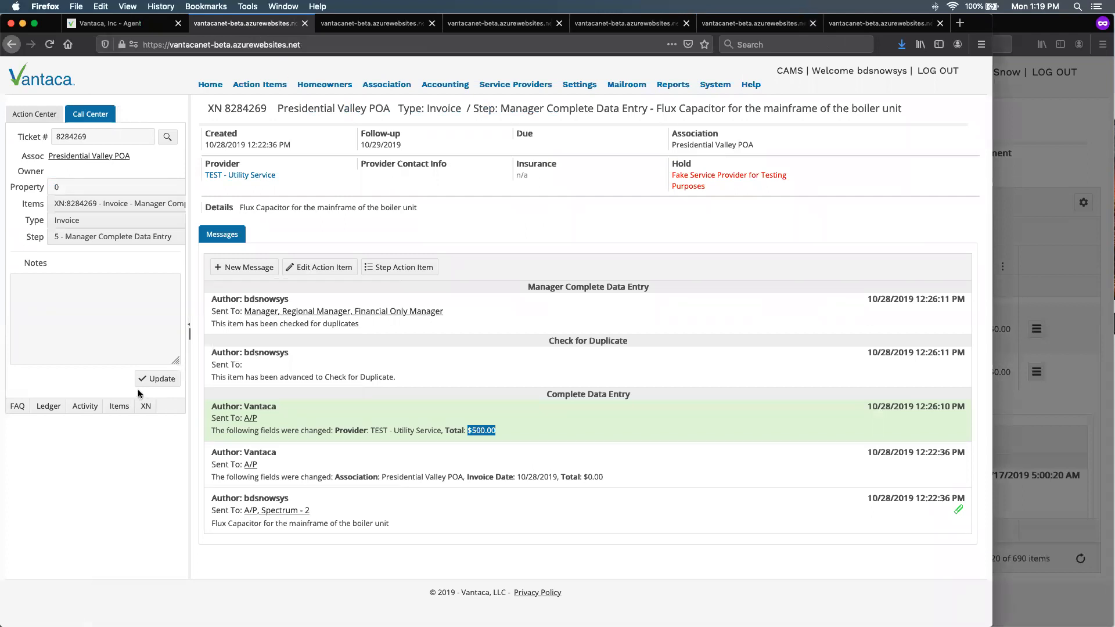
pyautogui.moveTo(986, 24); pyautogui.dragTo(986, 64)
pyautogui.click(373, 66)
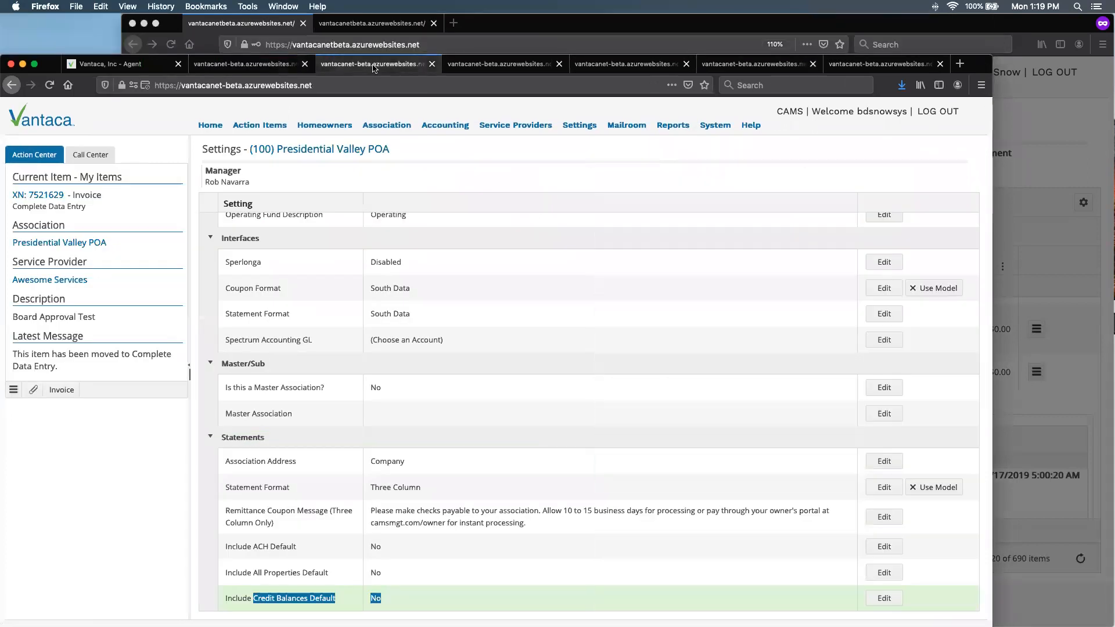
# - Open the Regal Manor invoices page and view the row actions available for the highlighted $250.00 invoice
pyautogui.click(499, 66)
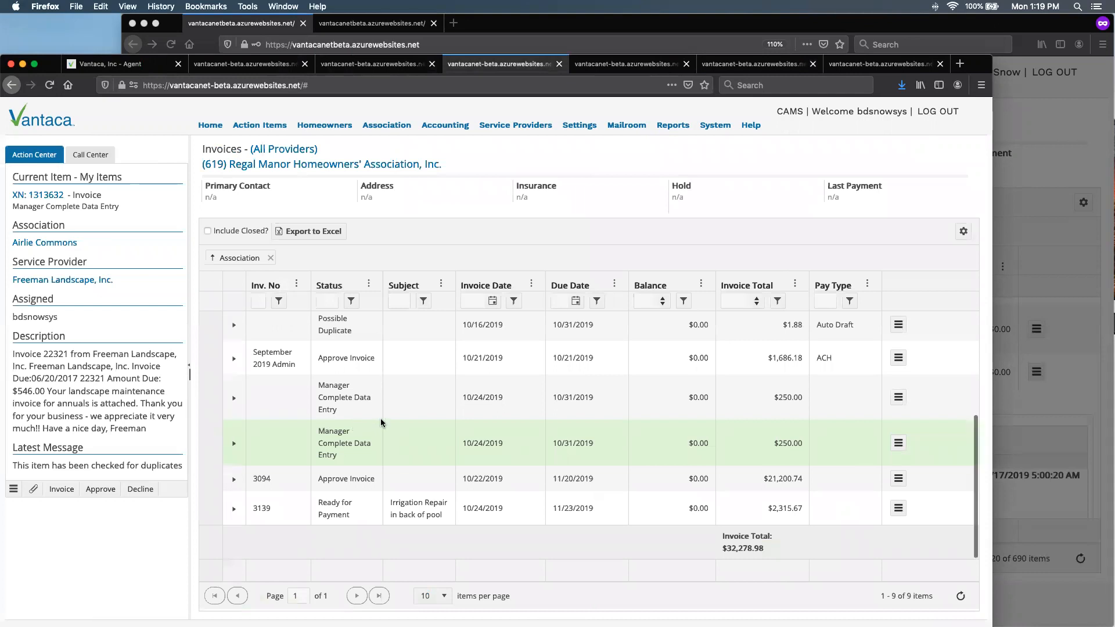
pyautogui.rightClick(318, 442)
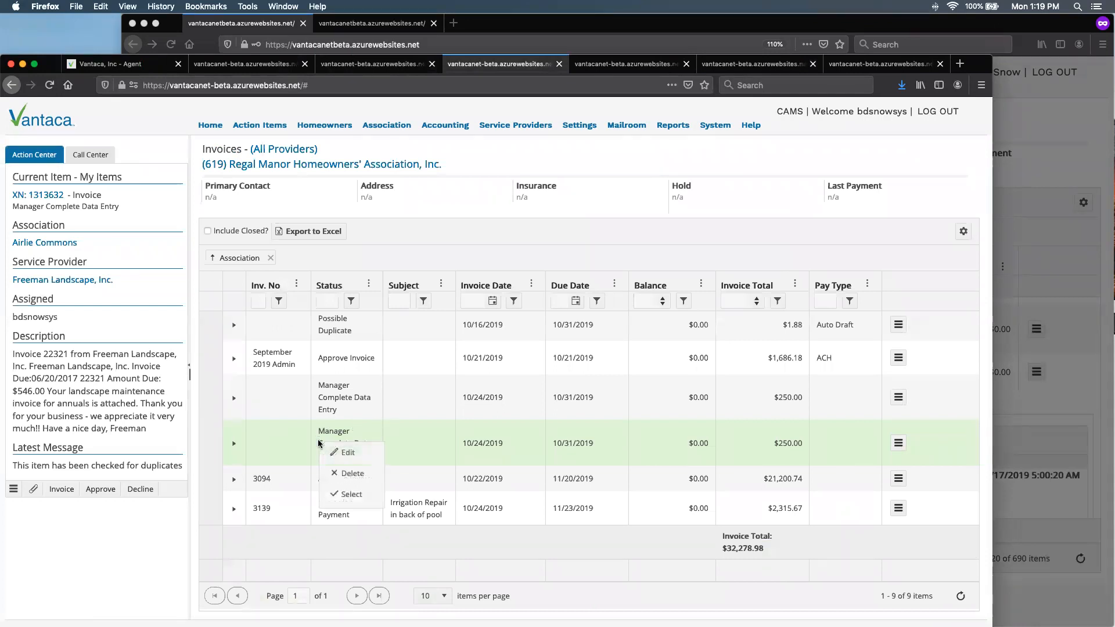
pyautogui.click(511, 161)
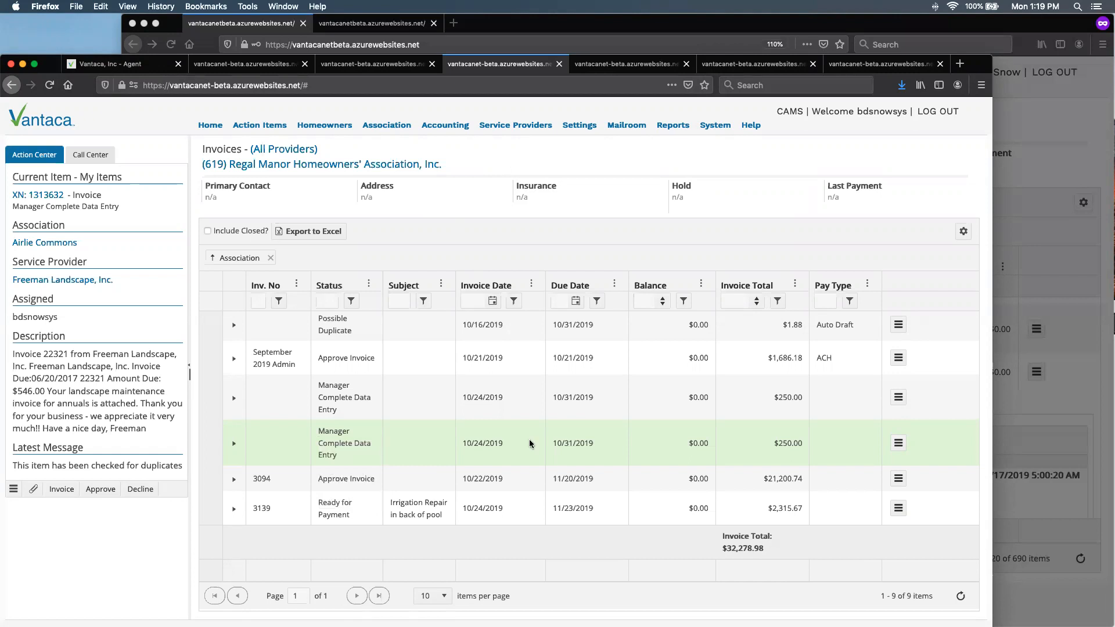
pyautogui.hotkey('ctrl', 'Up')
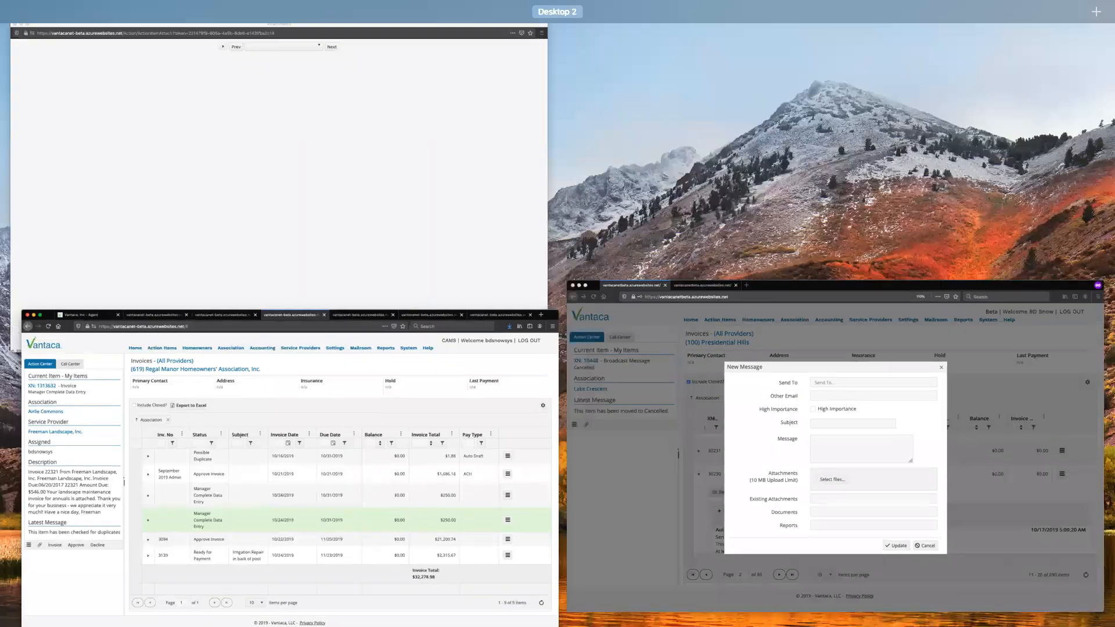
pyautogui.hotkey('ctrl', 'Up')
# - Look past the Pay Invoices page to the last open Regal Manor reconciliation and replace it with the All Action Items list
pyautogui.moveTo(256, 127)
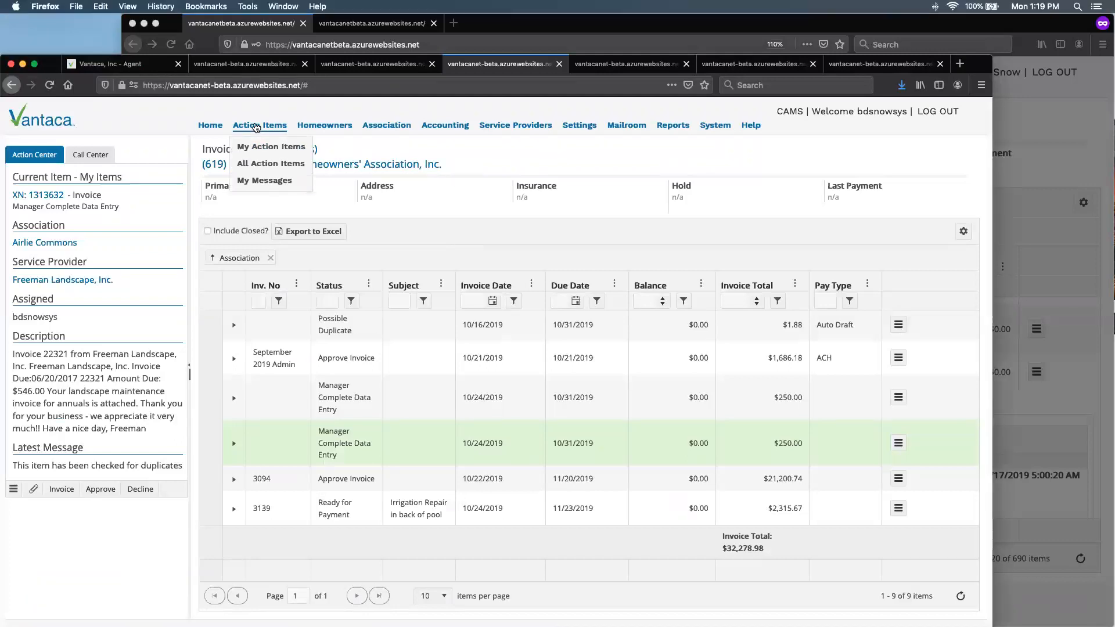
pyautogui.click(611, 65)
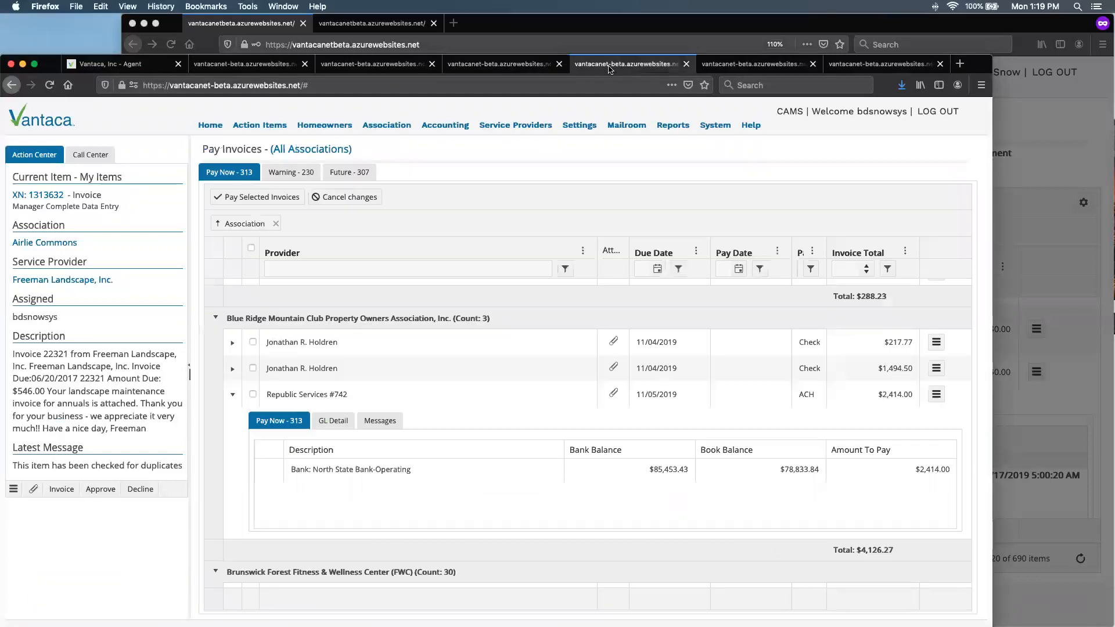
pyautogui.click(749, 63)
pyautogui.click(865, 66)
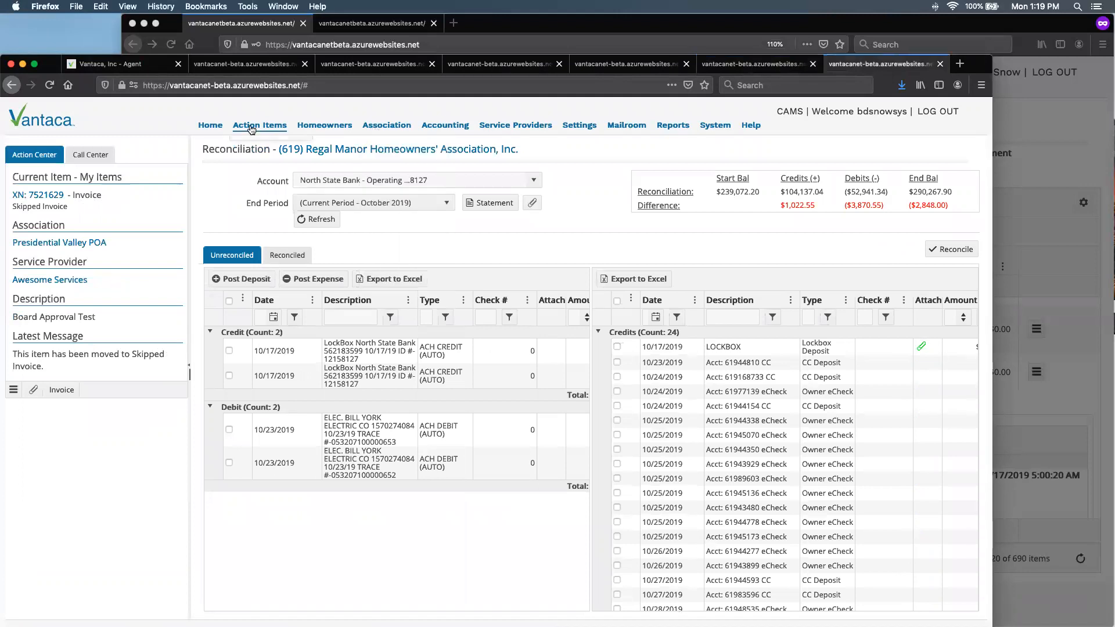
pyautogui.moveTo(252, 128)
pyautogui.click(261, 165)
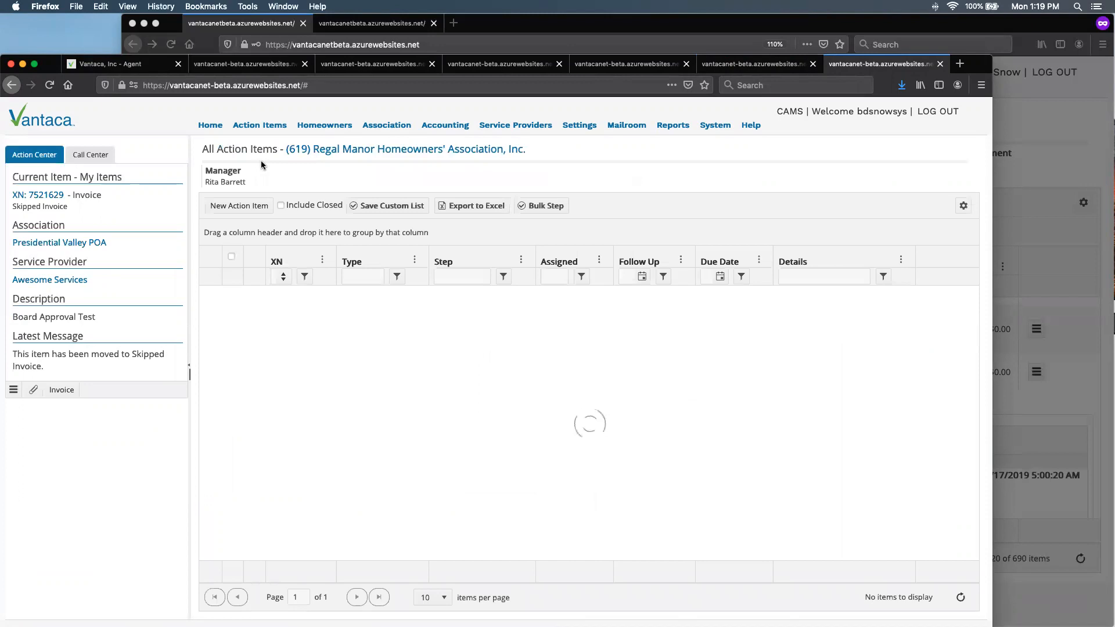
# - Show the Created Date column in the action items list and sort the list by it in descending order
pyautogui.click(759, 260)
pyautogui.moveTo(829, 320)
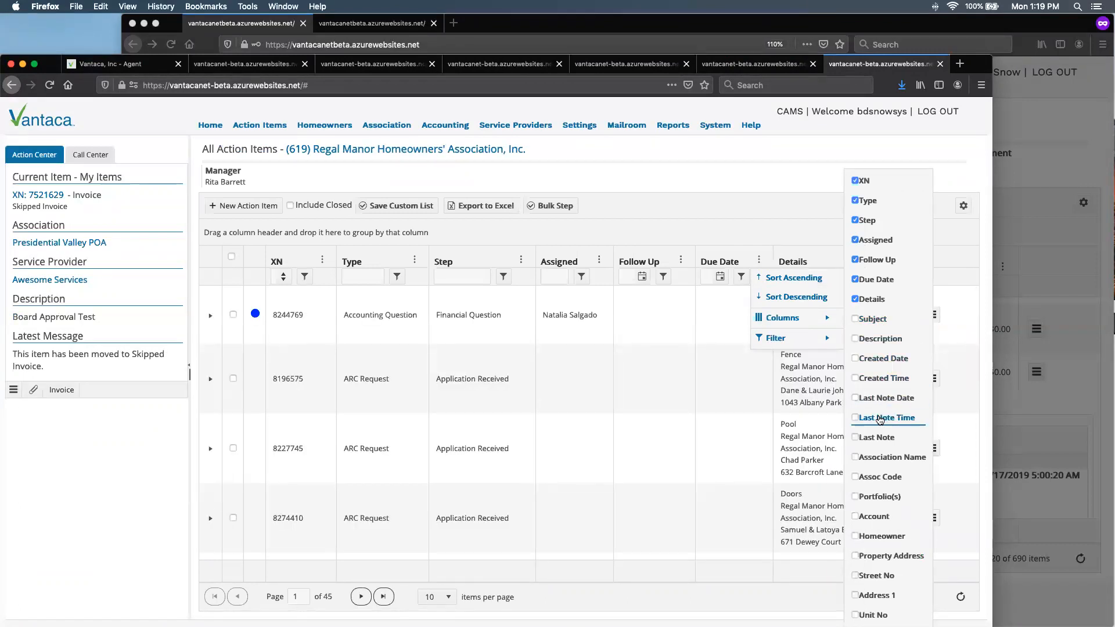
pyautogui.click(890, 360)
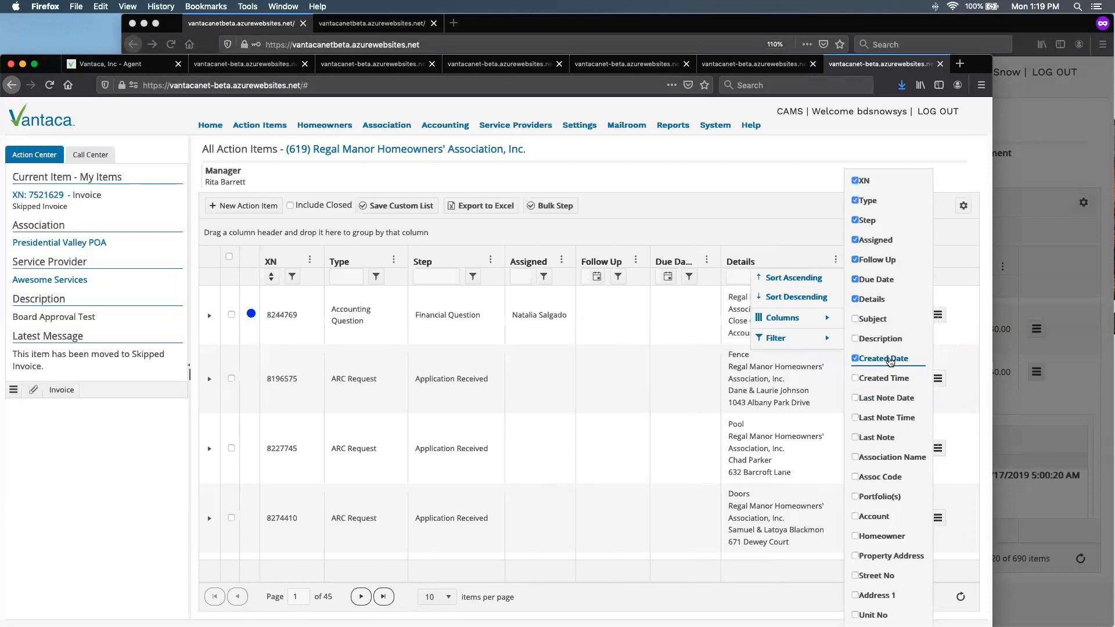
pyautogui.click(906, 259)
pyautogui.click(921, 298)
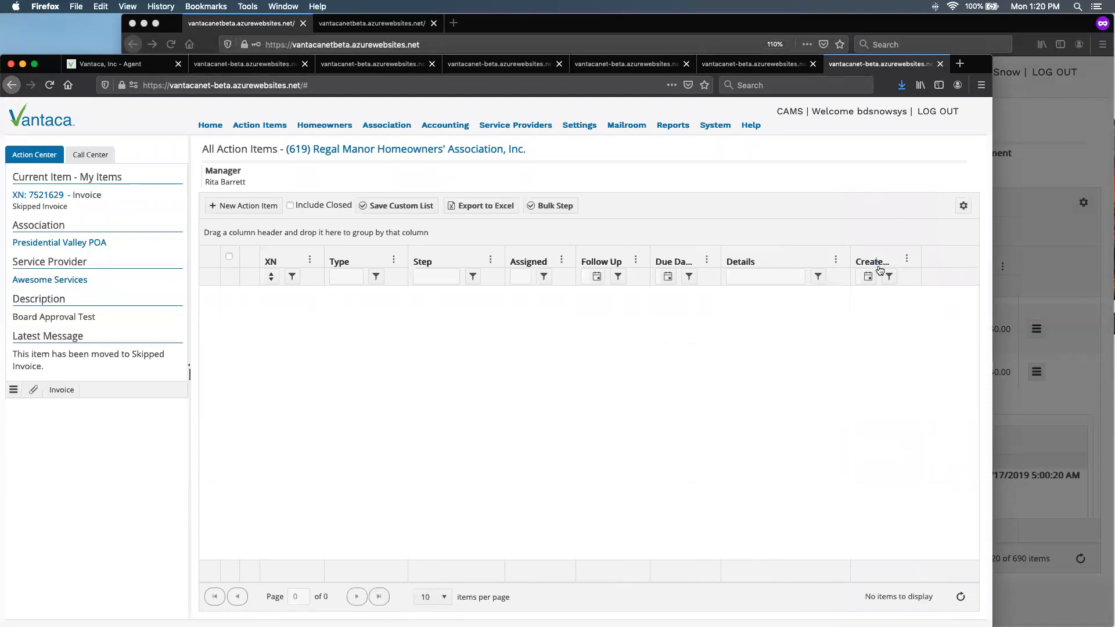
# - In the Beta window, discard the unsent invoice message and bring up the All Action Items list for Presidential Hills
pyautogui.click(1029, 159)
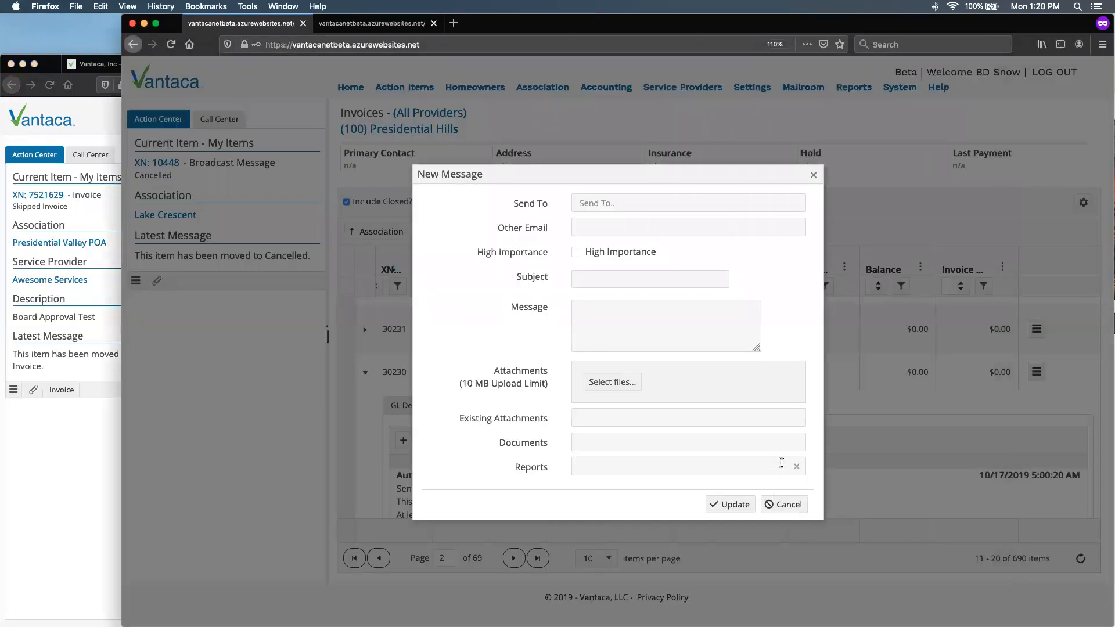
pyautogui.click(776, 507)
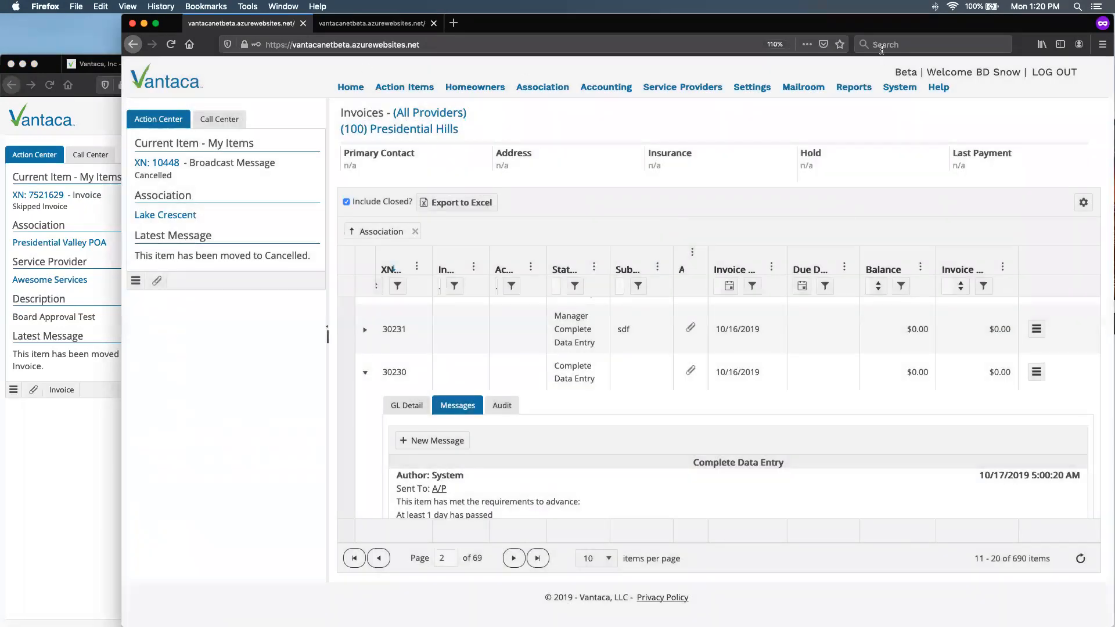
pyautogui.moveTo(869, 22); pyautogui.dragTo(866, 73)
pyautogui.click(357, 80)
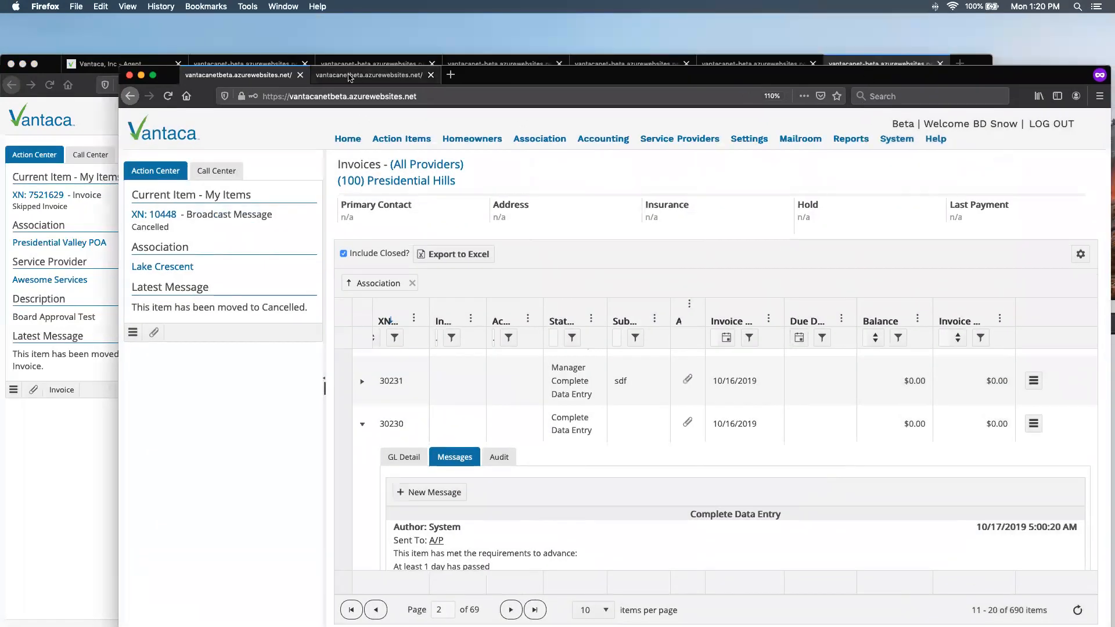
pyautogui.moveTo(406, 145)
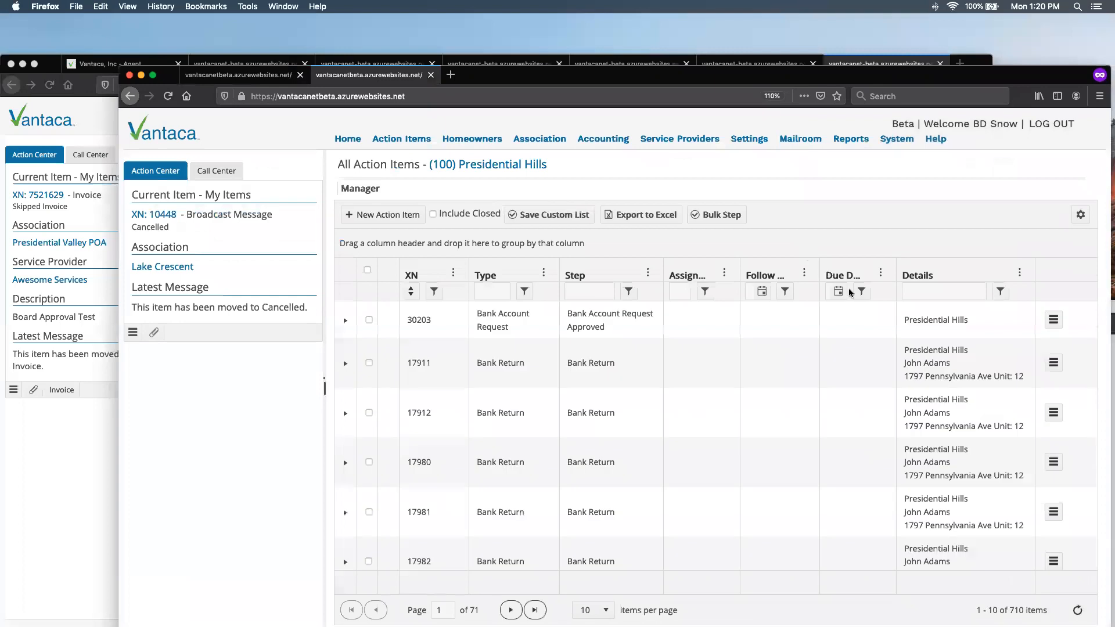
# - Add the Created Date column to the Presidential Hills action items list and sort the list by it in descending order
pyautogui.click(881, 275)
pyautogui.moveTo(899, 343)
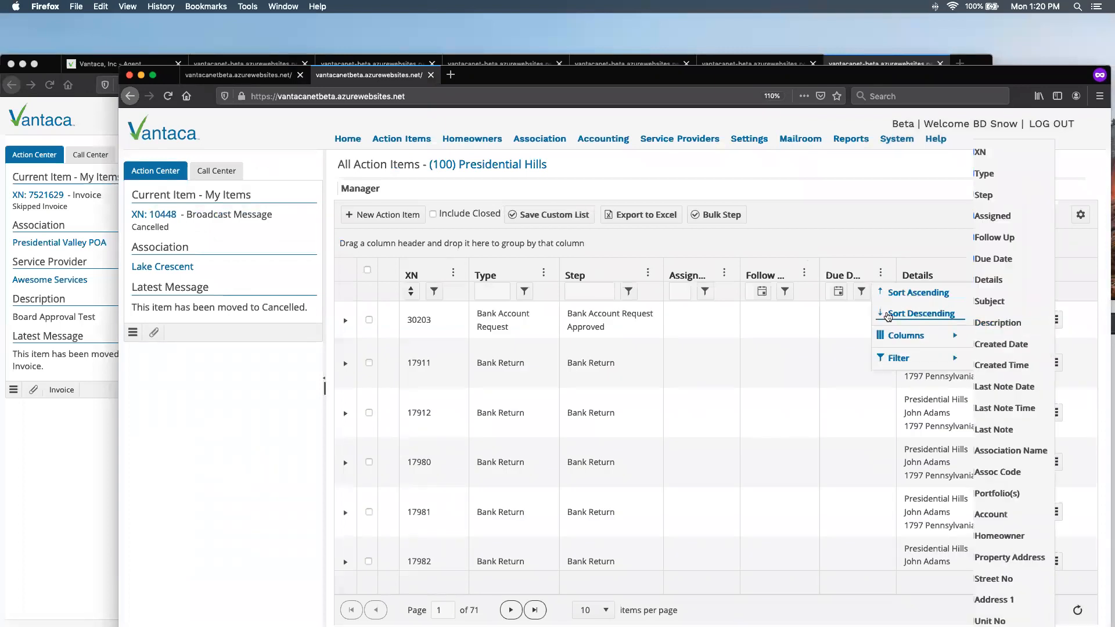
pyautogui.click(1015, 344)
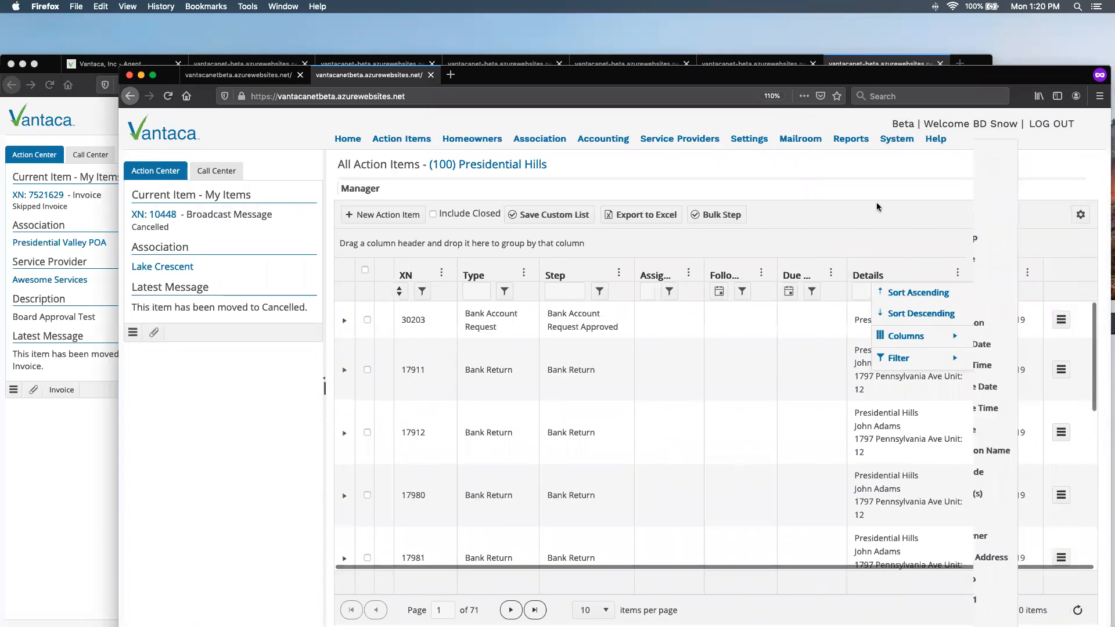
pyautogui.click(1027, 273)
pyautogui.click(1036, 314)
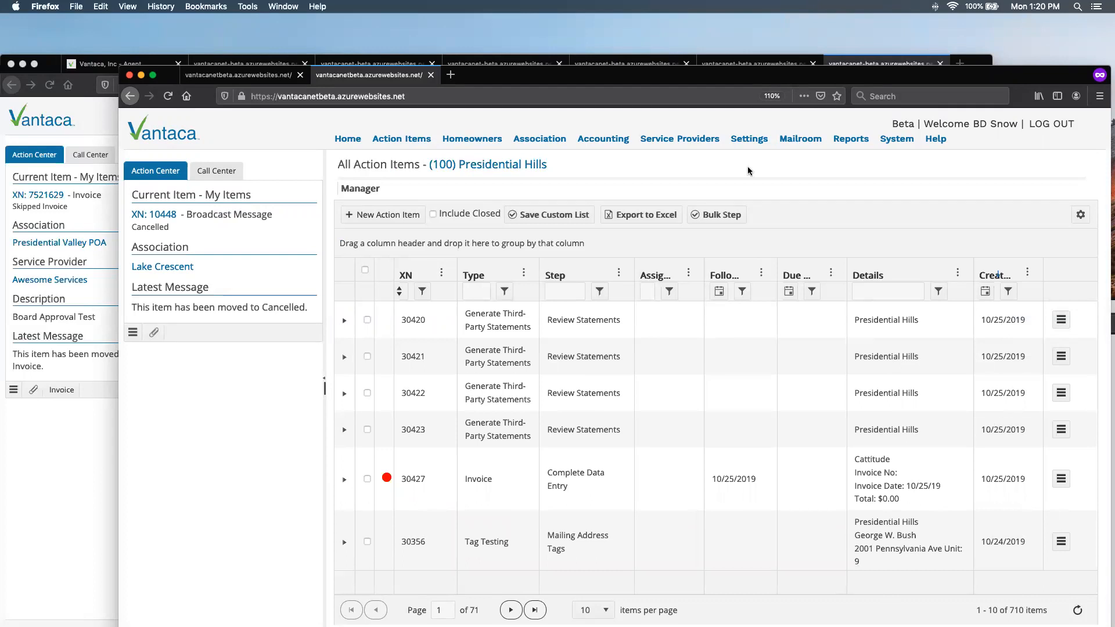
pyautogui.moveTo(671, 76); pyautogui.dragTo(650, 23)
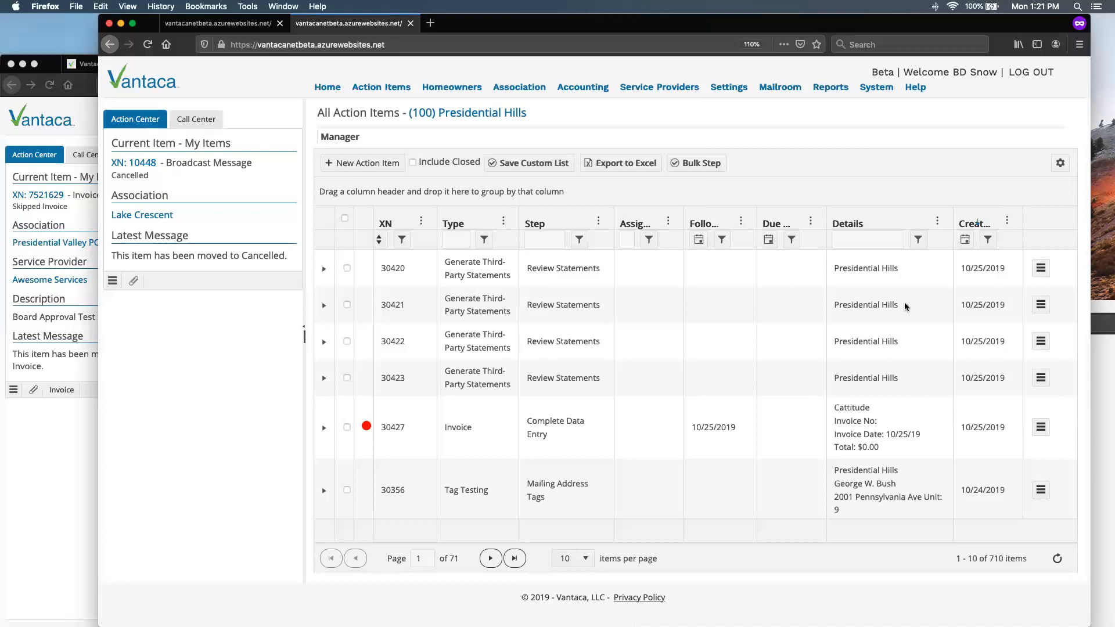
pyautogui.scroll(-3, 841, 421)
pyautogui.scroll(3, 841, 421)
pyautogui.press('super+Tab')
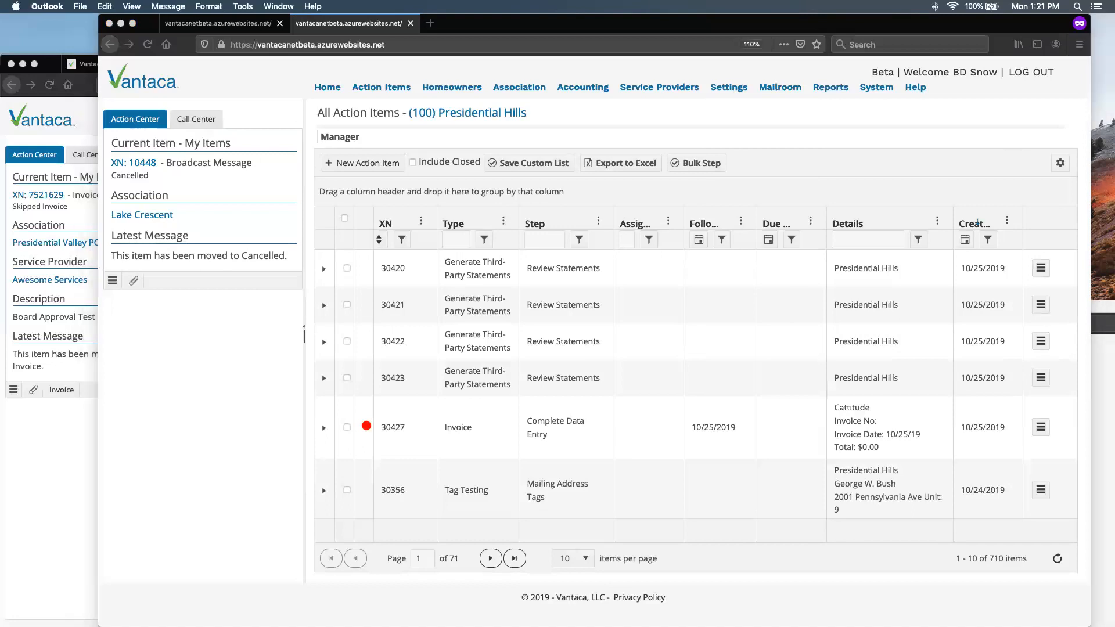